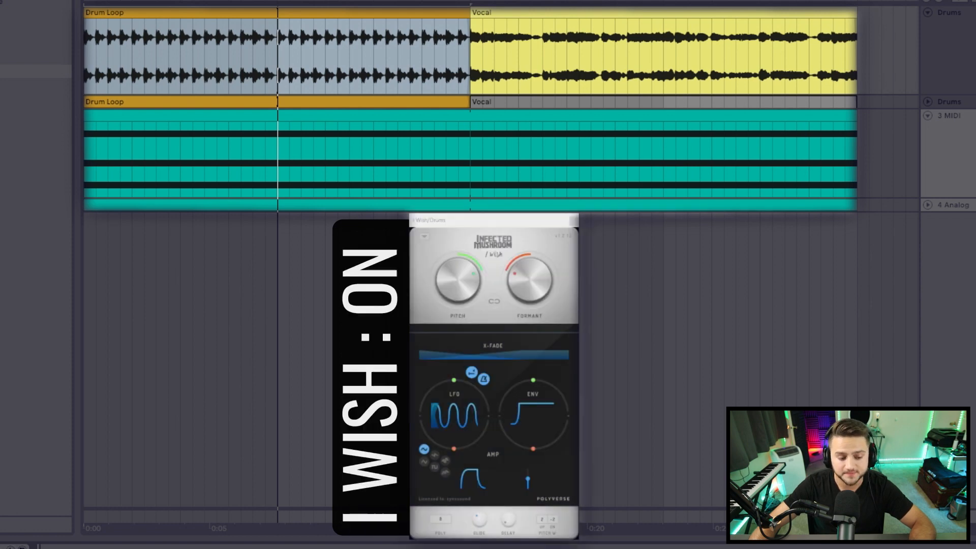
Play the drum loop and the vocal clip to compare both with the I Wish effect on and off.
key(space)
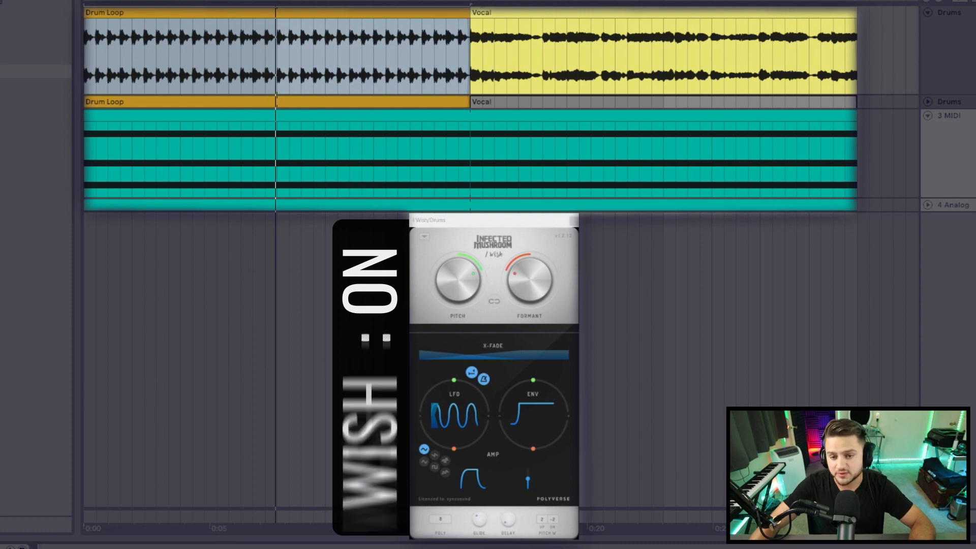
click(669, 51)
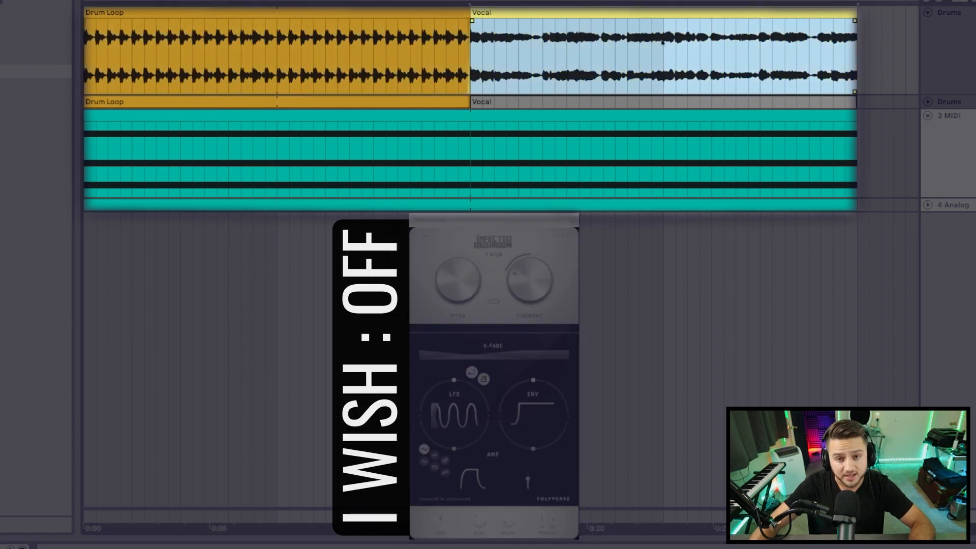
key(space)
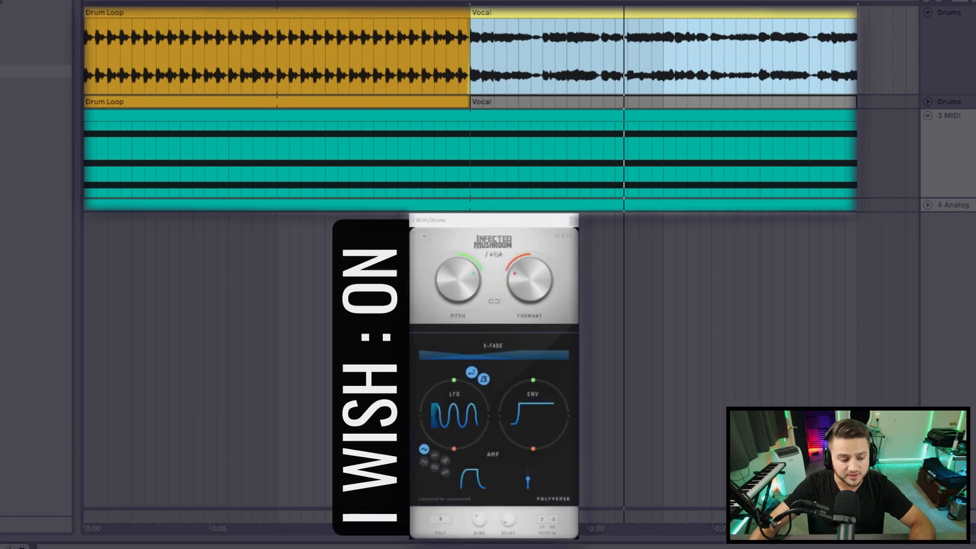
key(space)
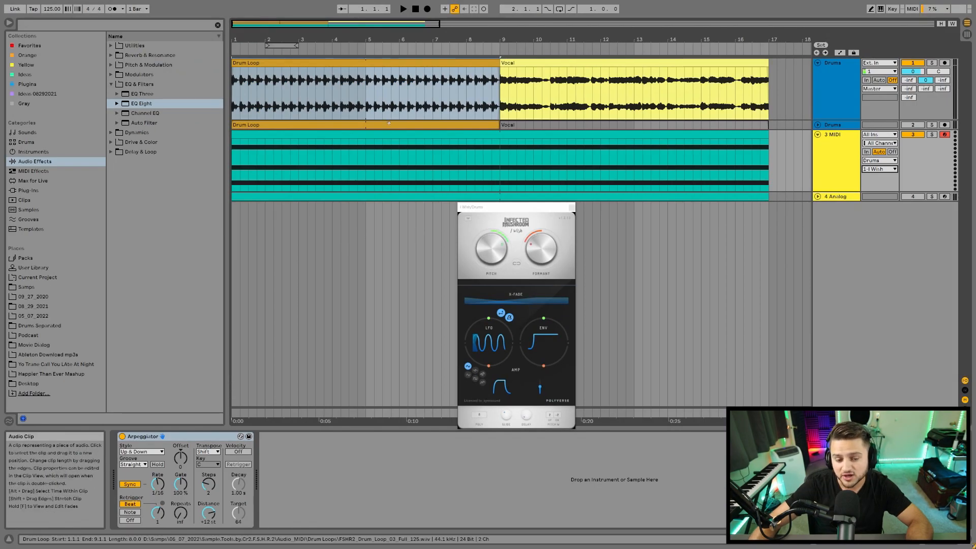
Add another Arpeggiator MIDI effect to the 3 MIDI track, and delete this extra device.
click(521, 136)
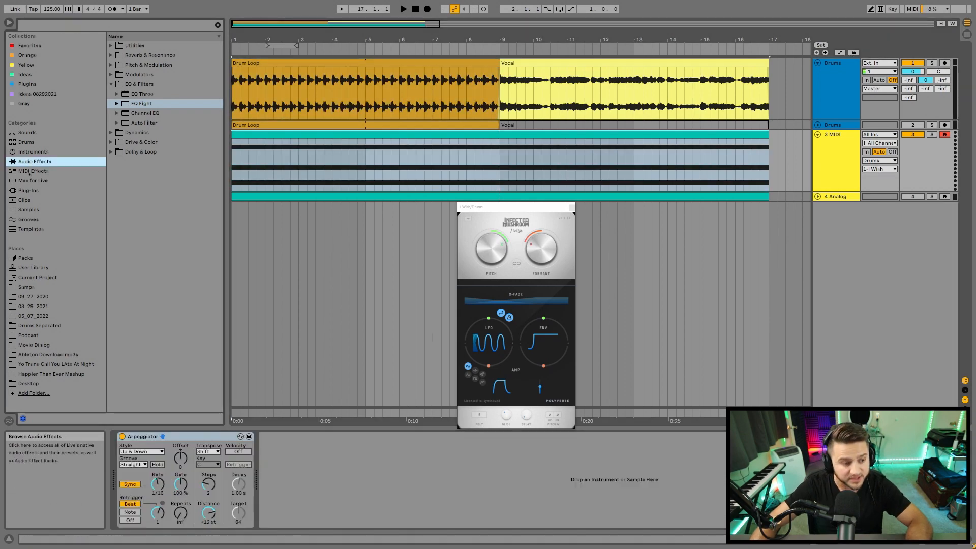
click(43, 172)
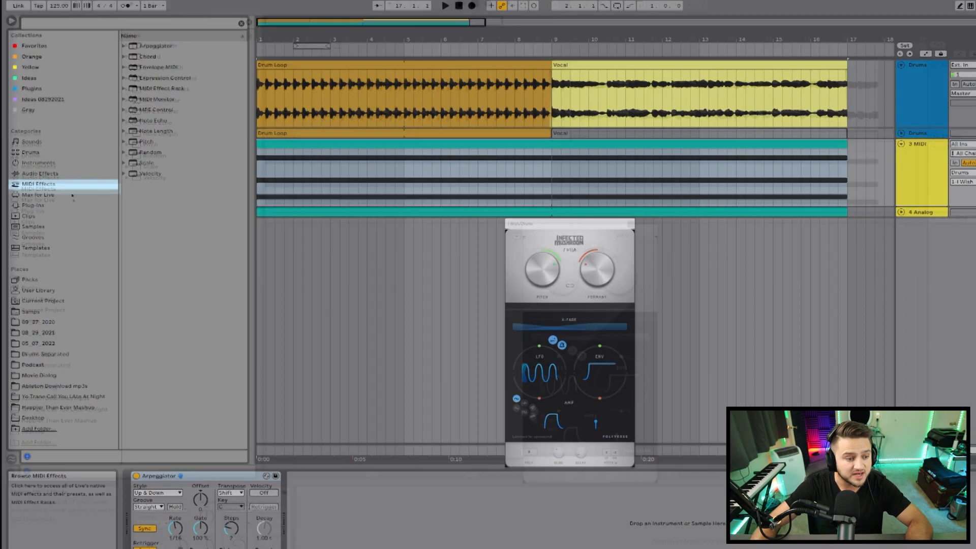
click(153, 47)
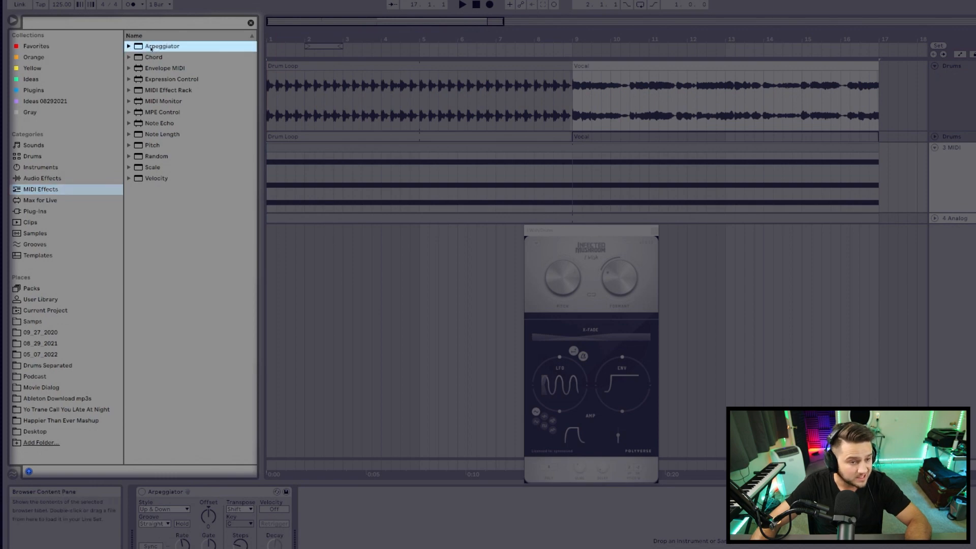
double_click(150, 49)
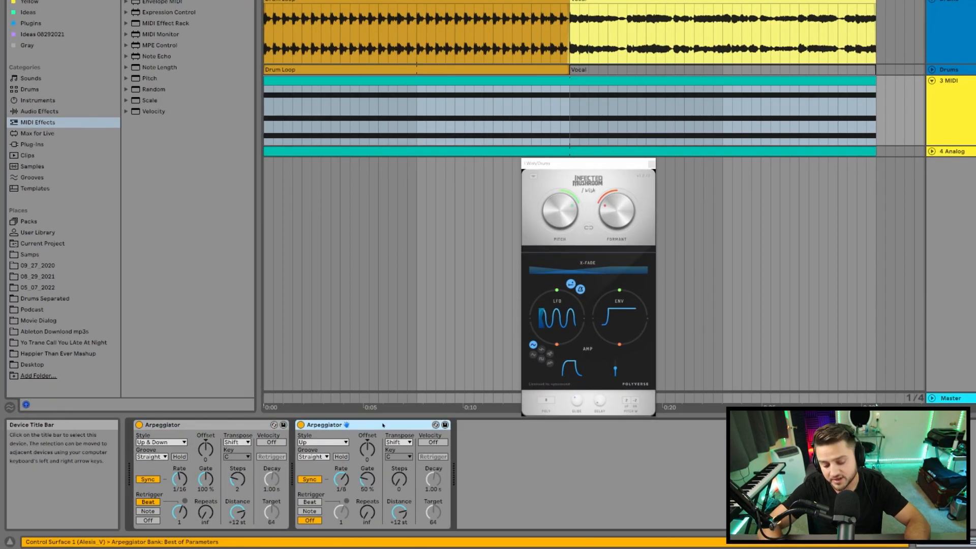
key(Delete)
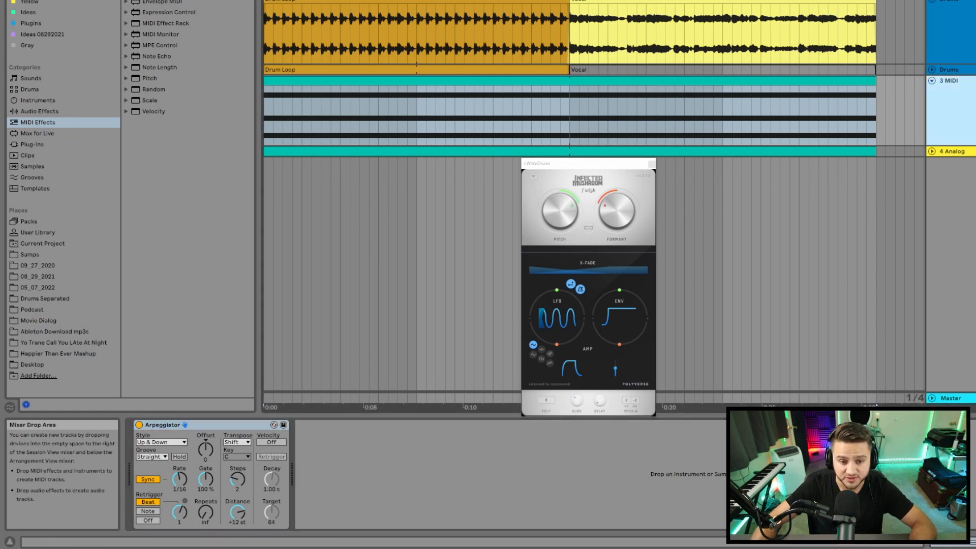
Play the arrangement to hear the arpeggiated MIDI notes on the 4 Analog track.
key(space)
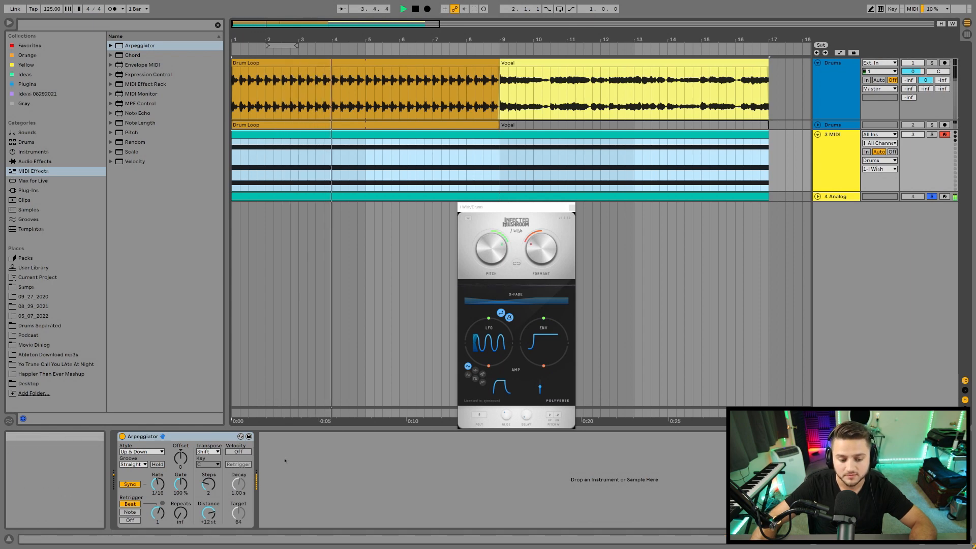
key(space)
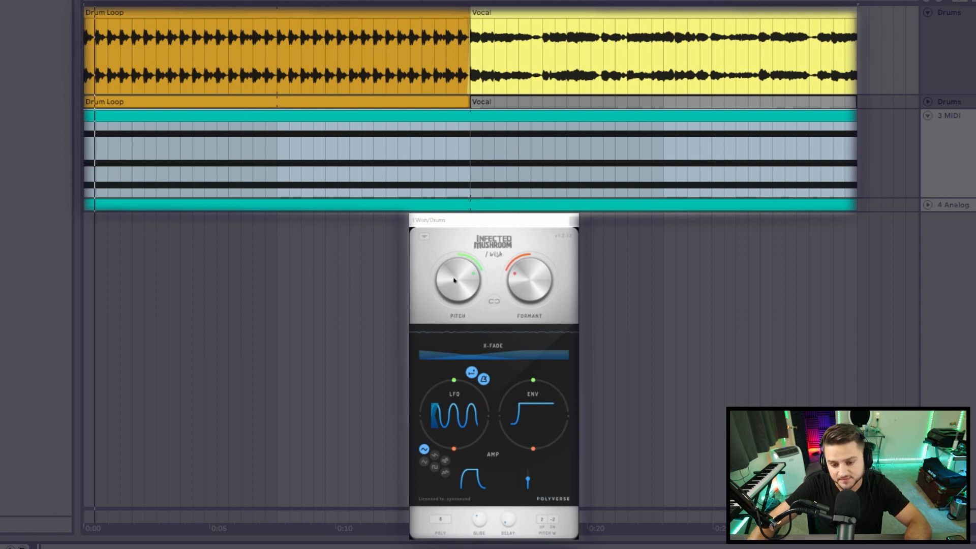
Try different Pitch and Formant amounts in I Wish while the drum loop plays.
mouse_move(460, 295)
mouse_down()
mouse_move(464, 340)
mouse_move(448, 240)
mouse_move(449, 283)
mouse_up()
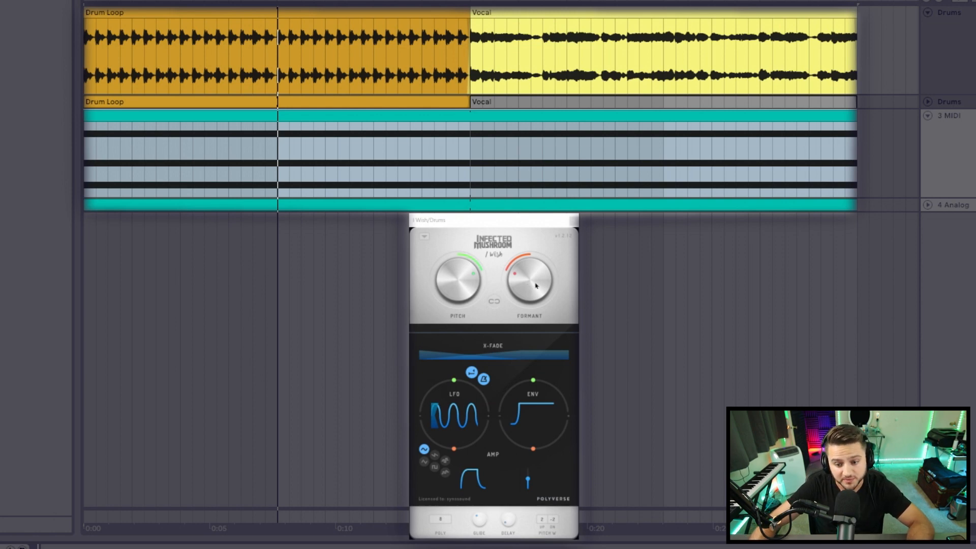
key(space)
mouse_move(529, 283)
mouse_down()
mouse_move(530, 243)
mouse_move(513, 225)
mouse_move(532, 338)
mouse_move(529, 288)
mouse_up()
key(space)
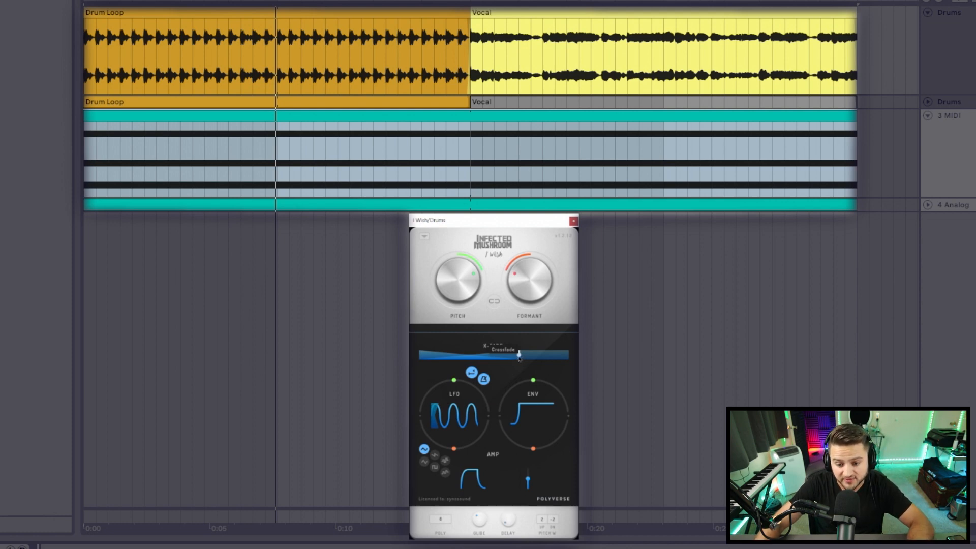
Try the I Wish X-Fade at 0%, at 100% and at intermediate amounts while playing the drum loop.
drag(518, 358, 416, 354)
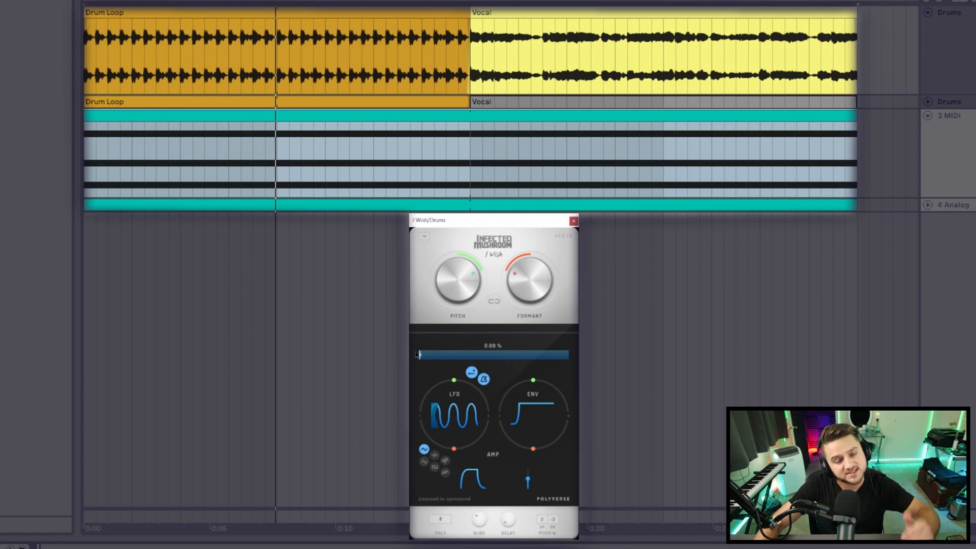
drag(416, 354, 642, 355)
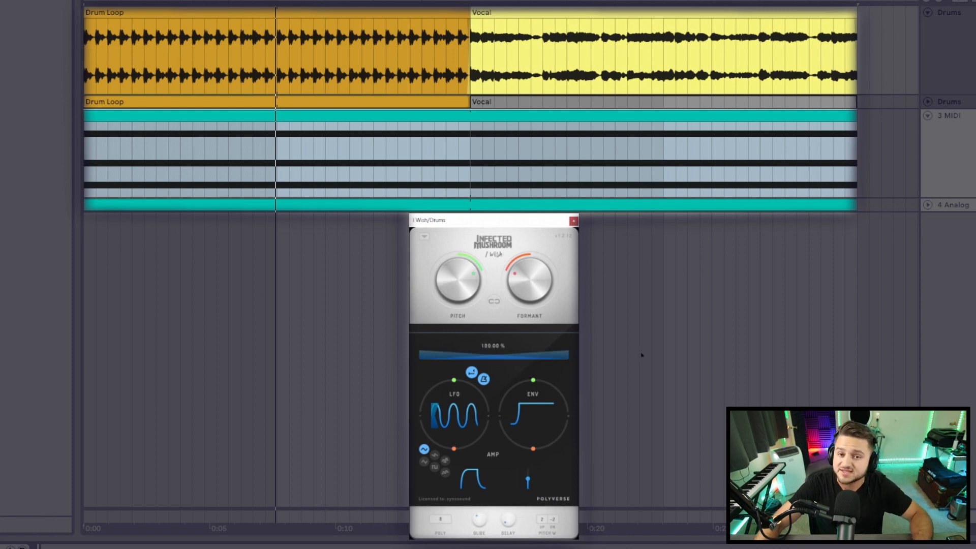
click(526, 355)
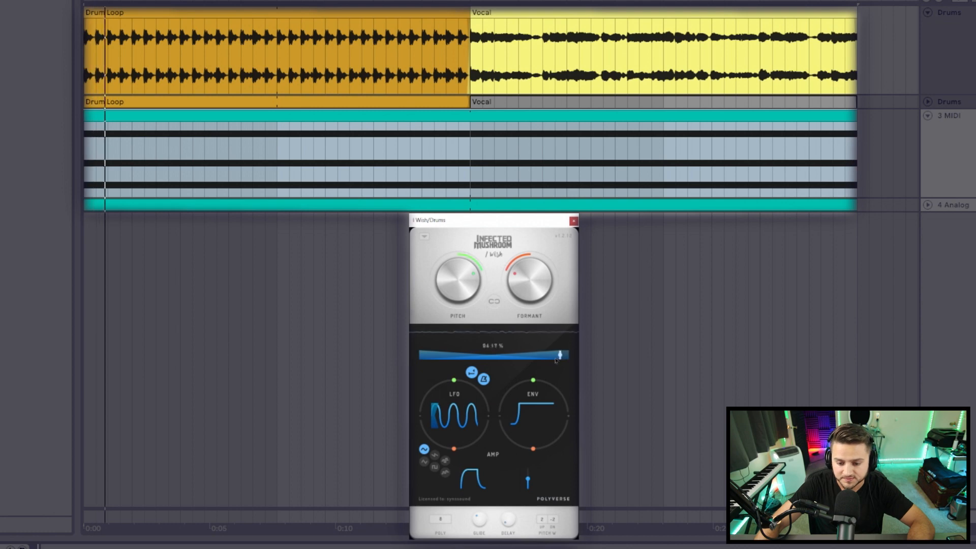
mouse_move(524, 362)
mouse_down()
mouse_move(414, 357)
mouse_move(571, 357)
mouse_move(514, 360)
mouse_up()
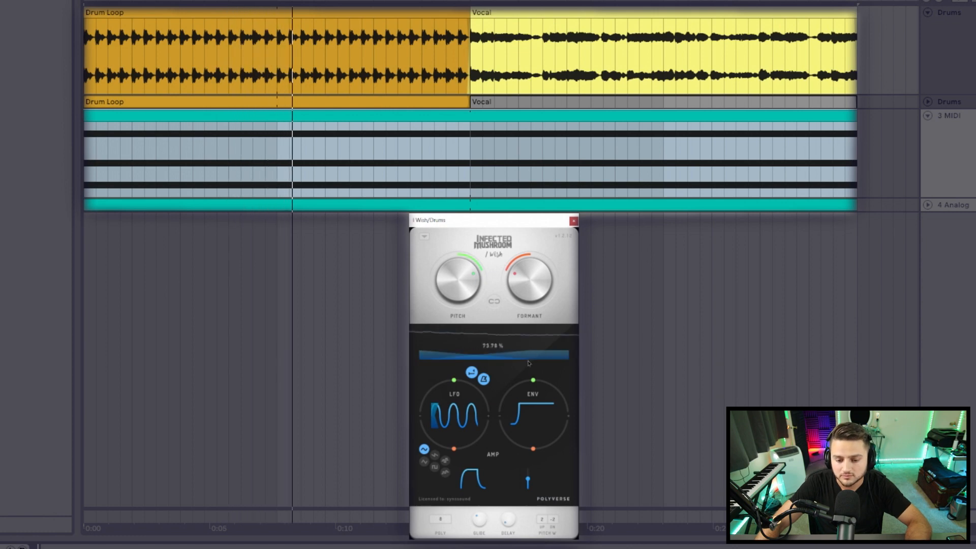
Try shorter and longer attack and release times on the I Wish amp envelope, including a 1 ms attack.
click(471, 474)
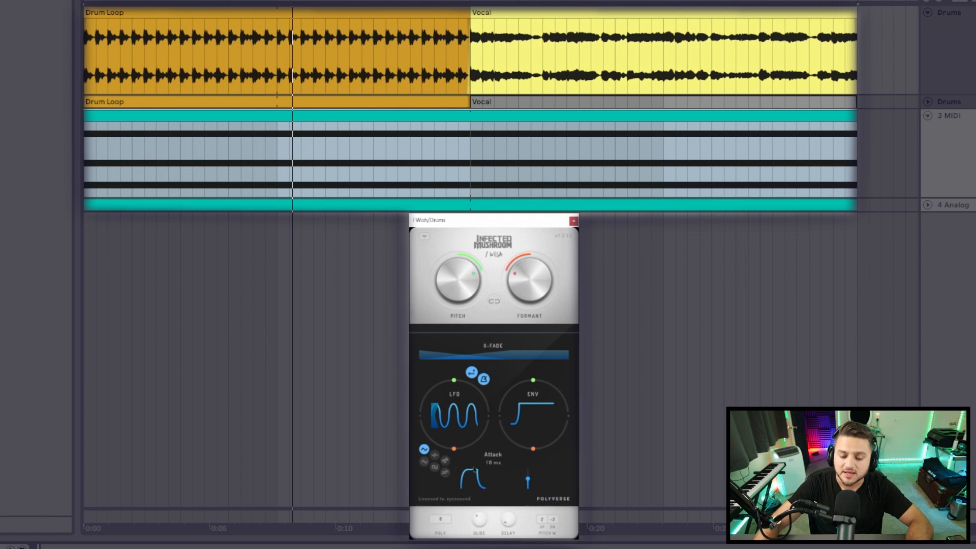
drag(468, 472, 456, 495)
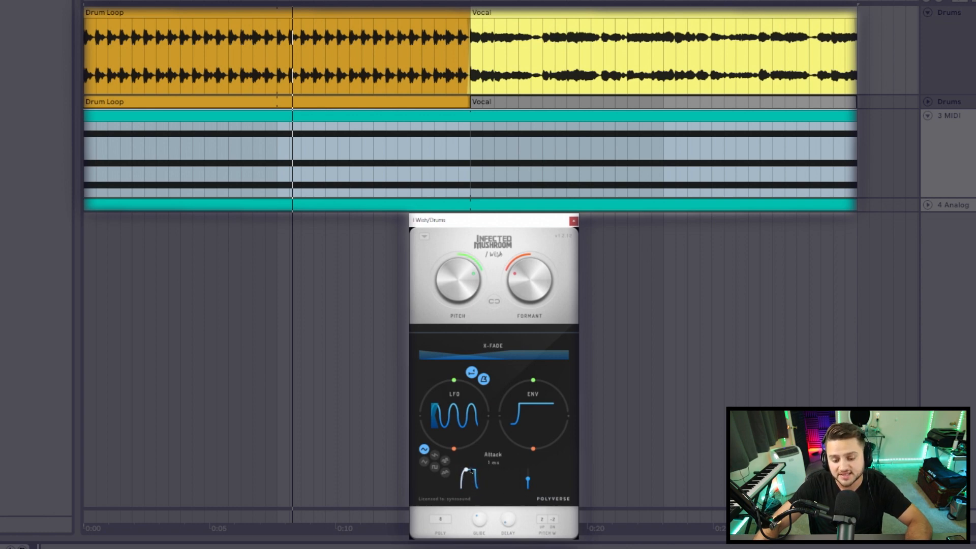
drag(469, 471, 473, 472)
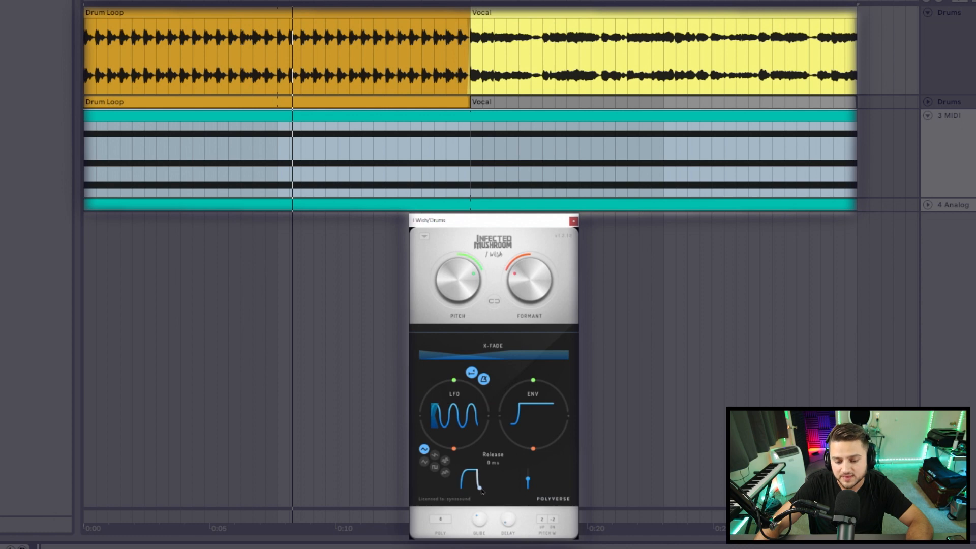
drag(490, 488, 492, 487)
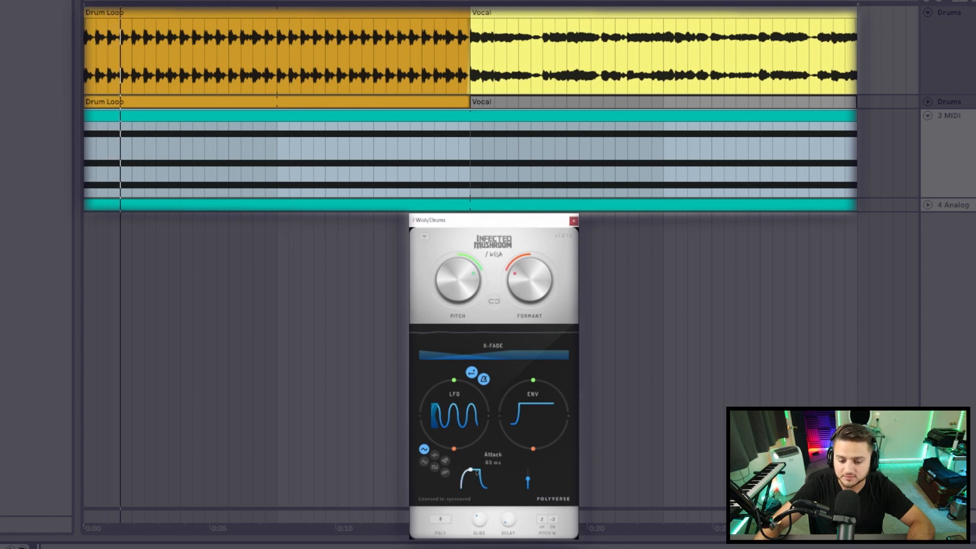
drag(488, 470, 489, 495)
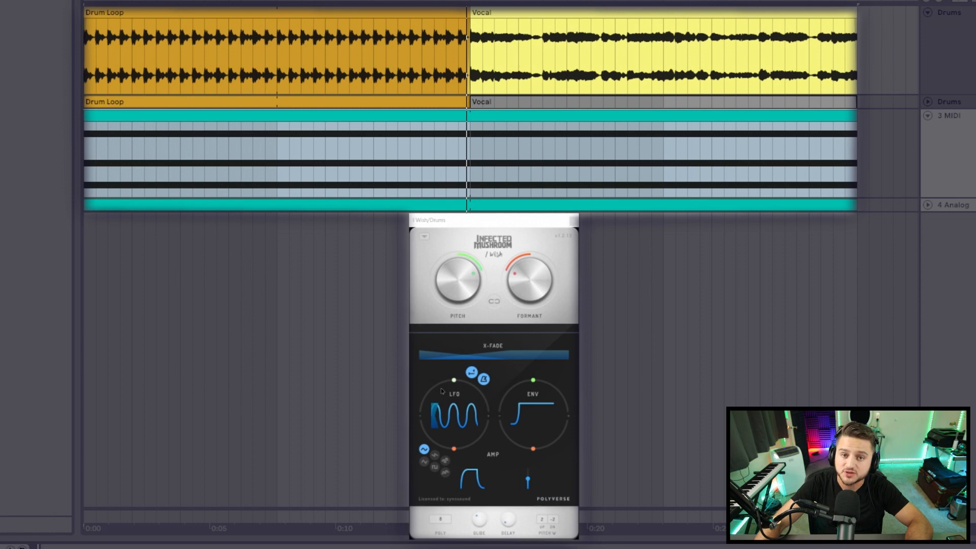
Try alternative LFO shapes, including random, and return the LFO to the sine shape.
click(457, 392)
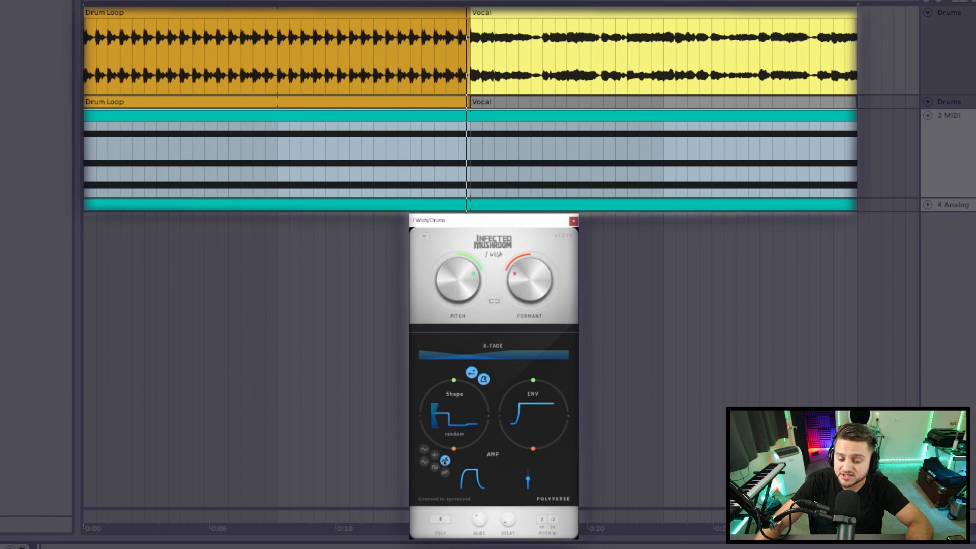
click(423, 460)
click(423, 449)
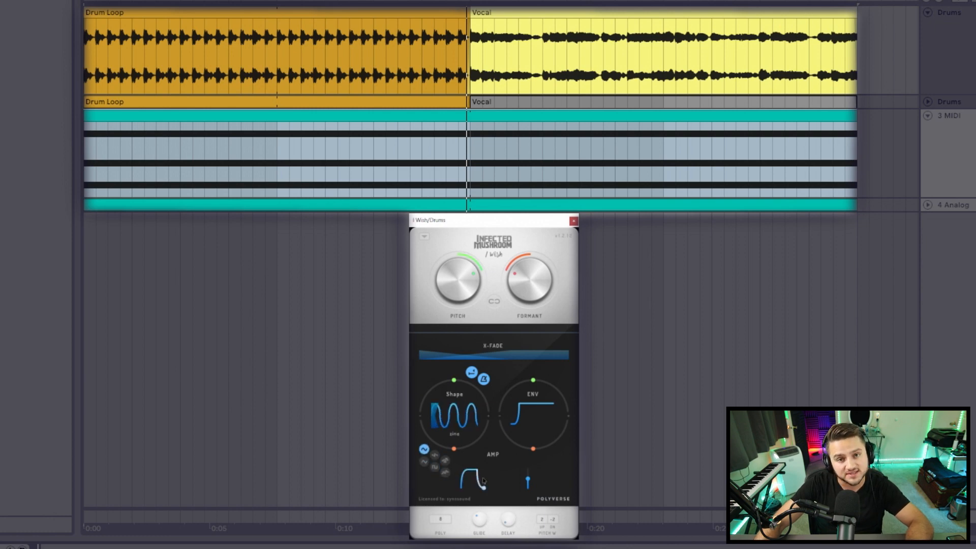
During drum loop playback, set the Pitch LFO amount to 12 semitones and the Formant LFO amount to -12 semitones.
key(space)
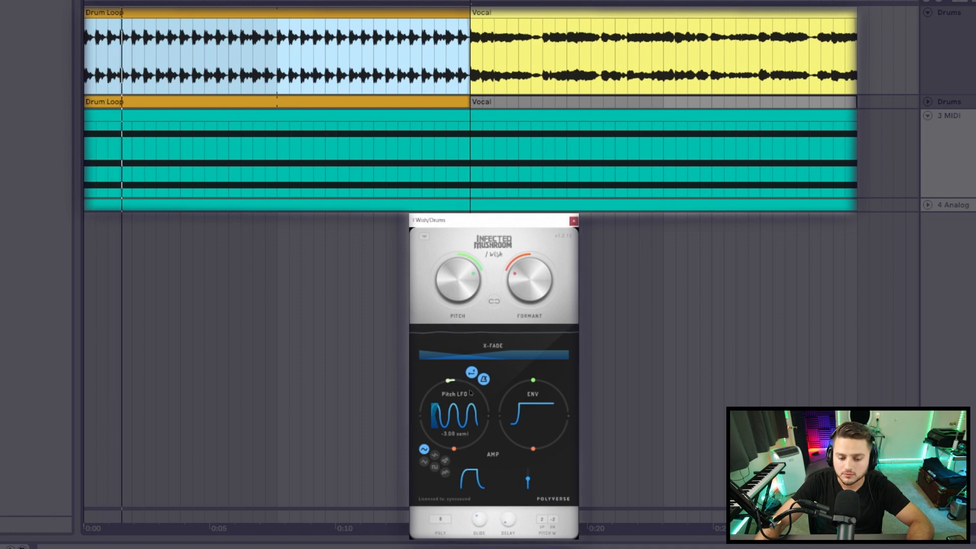
drag(470, 392, 473, 356)
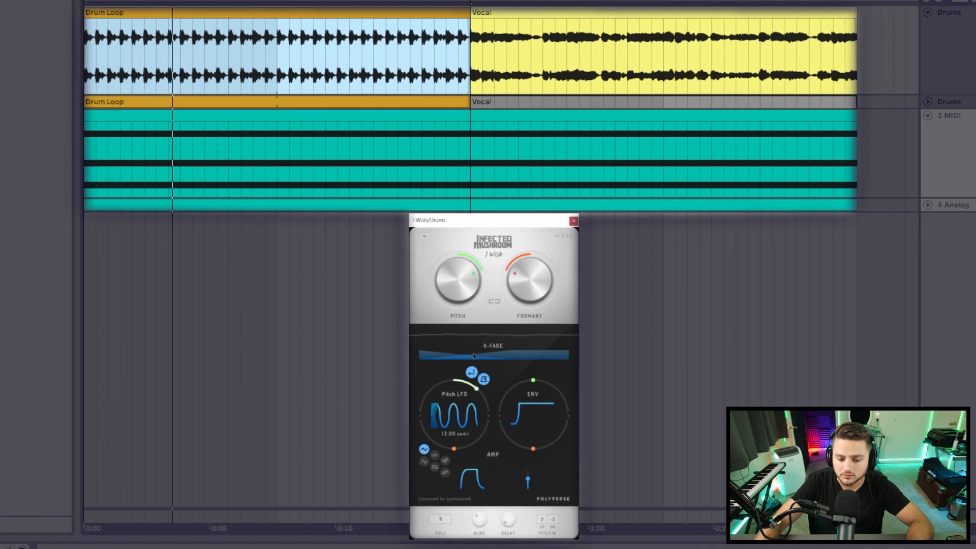
click(456, 427)
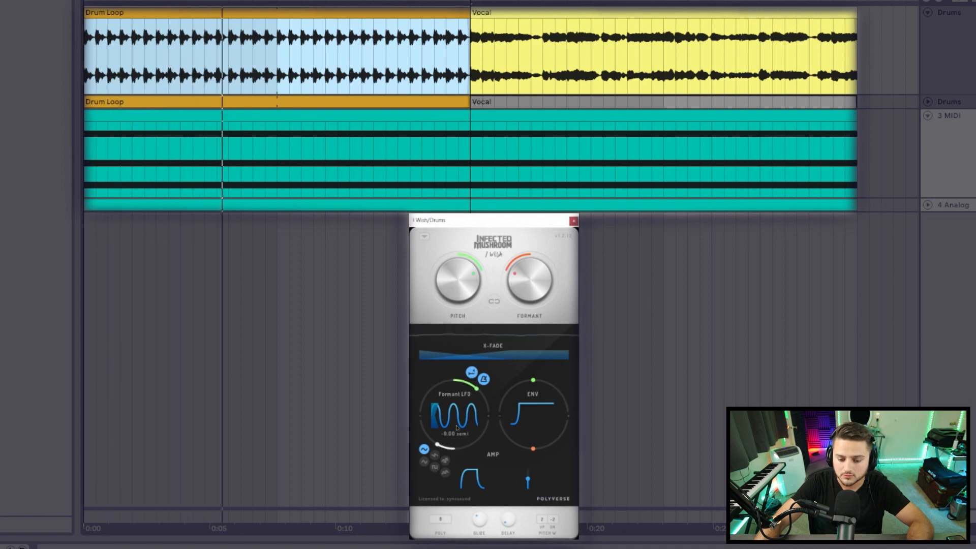
drag(456, 426, 435, 456)
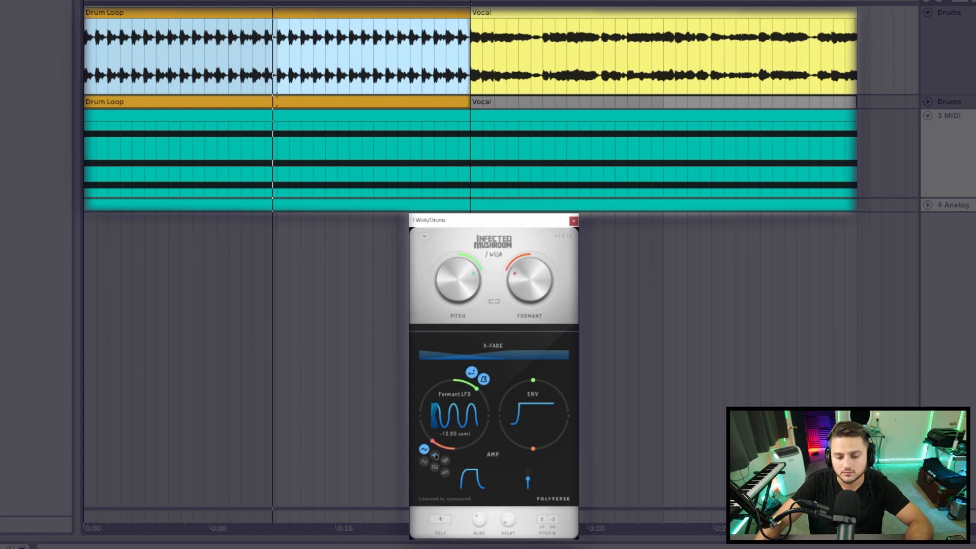
Audition the saw, random, triangle, square and slow LFO shapes on the drum loop, and switch back to sine.
click(434, 455)
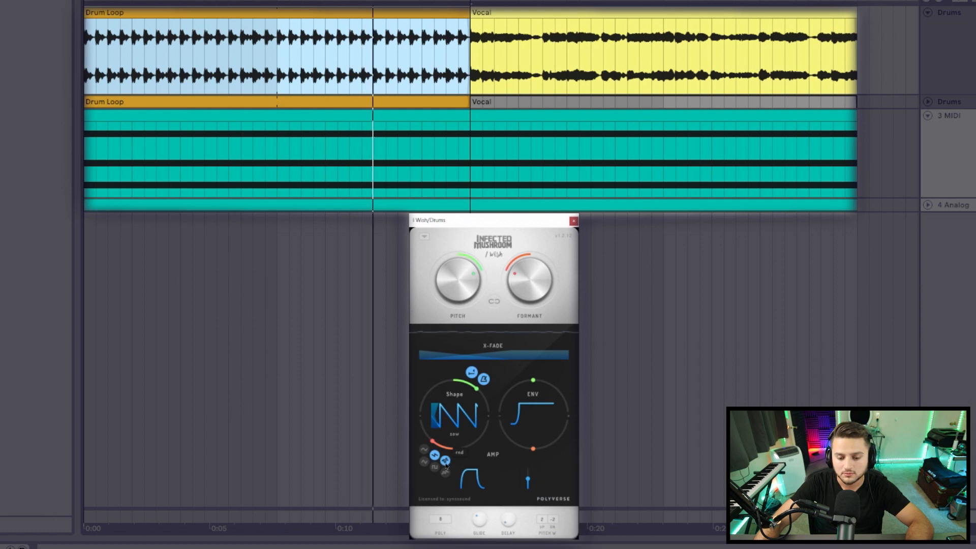
click(445, 461)
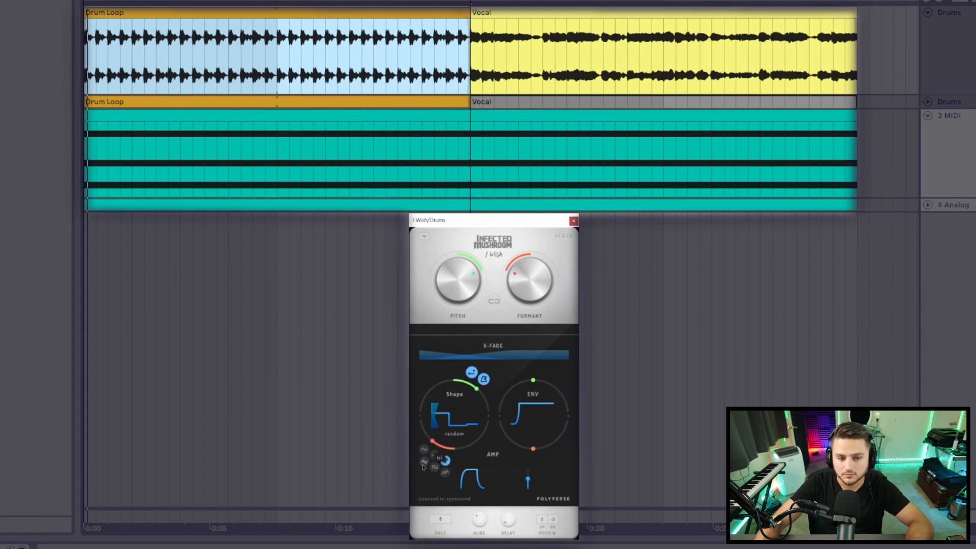
click(423, 463)
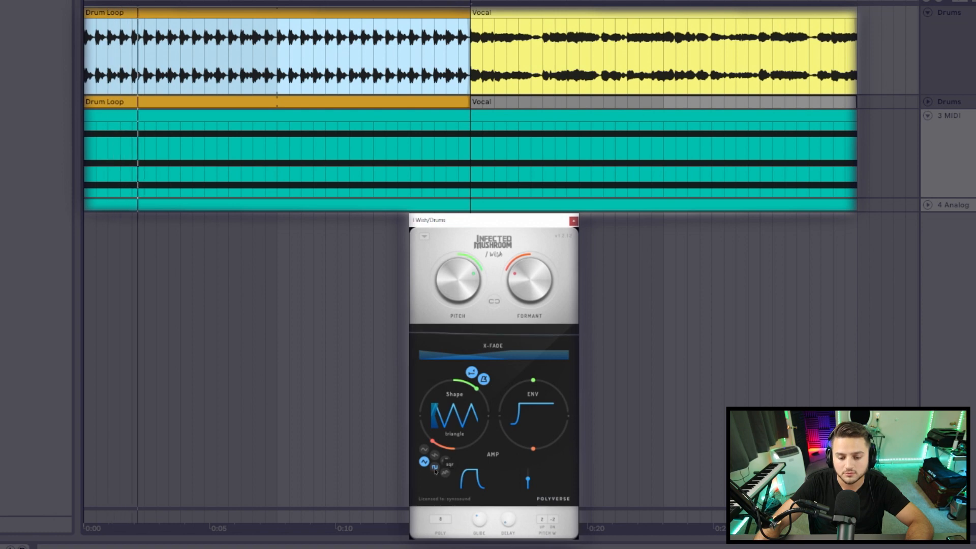
click(435, 468)
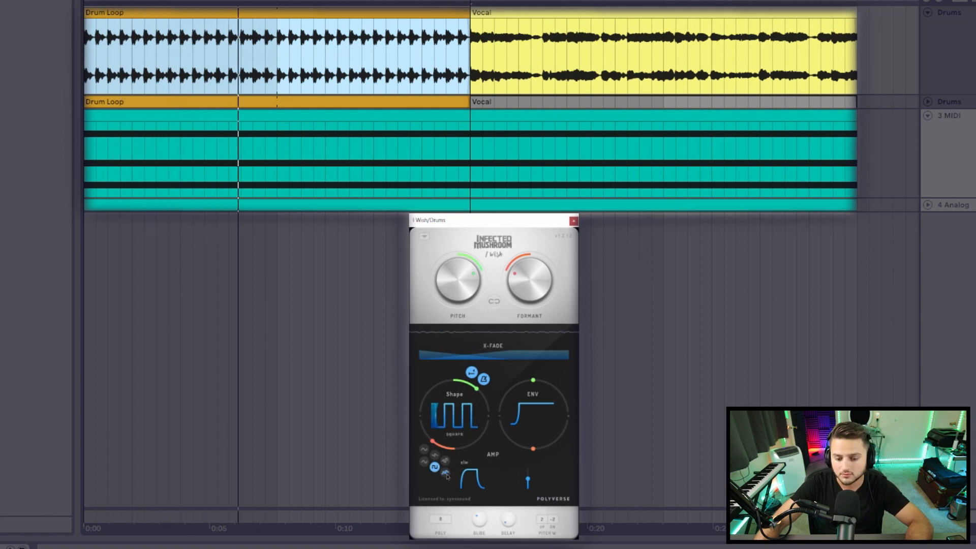
click(446, 473)
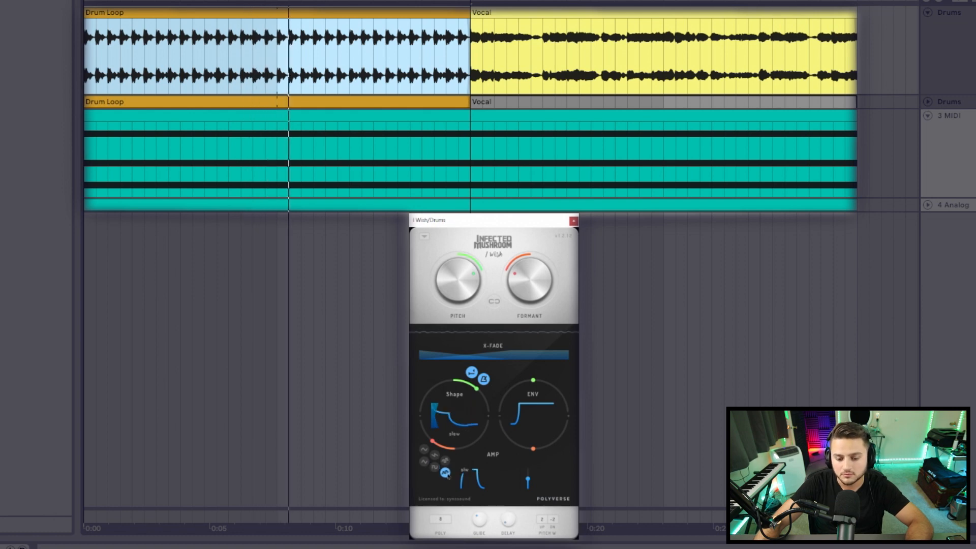
click(424, 450)
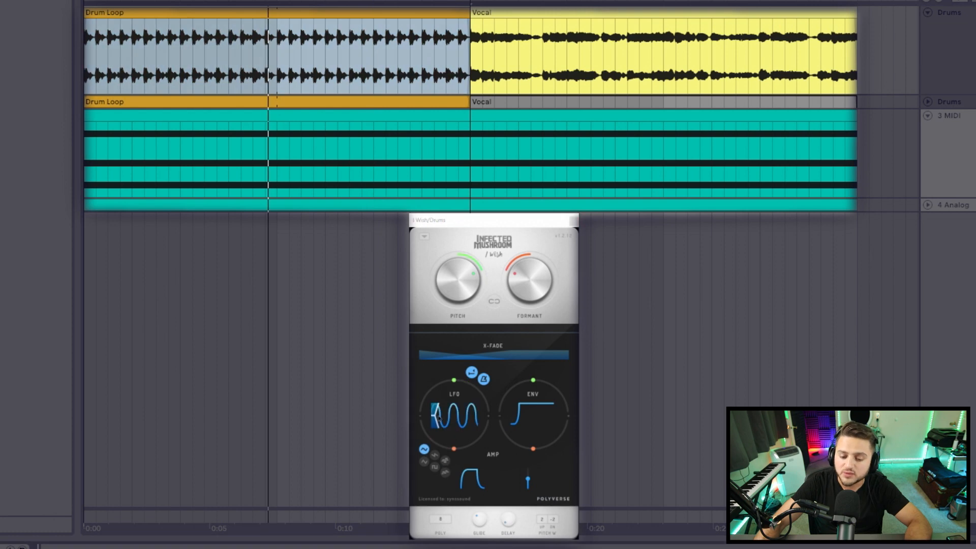
Try a much longer fade on the LFO, and bring the fade back down to its minimum.
click(436, 414)
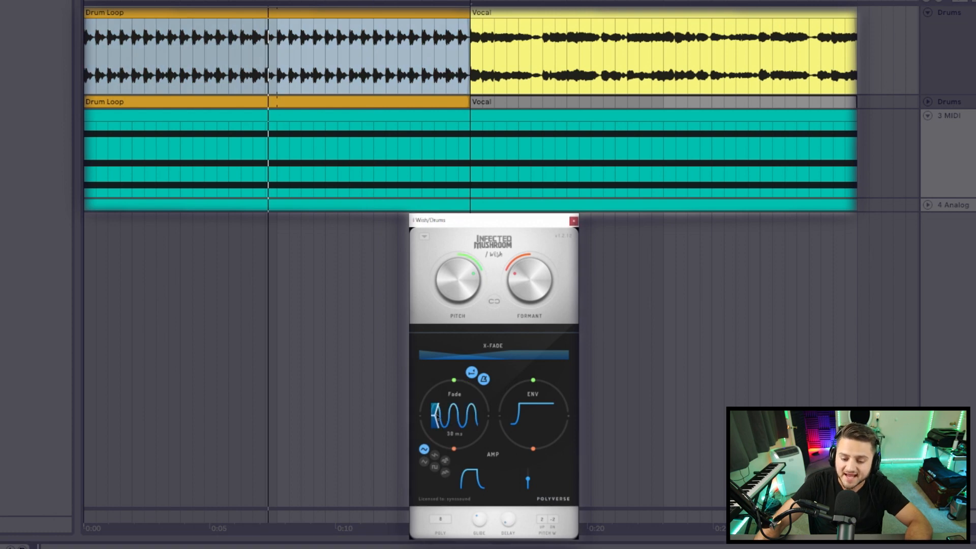
drag(436, 414, 452, 414)
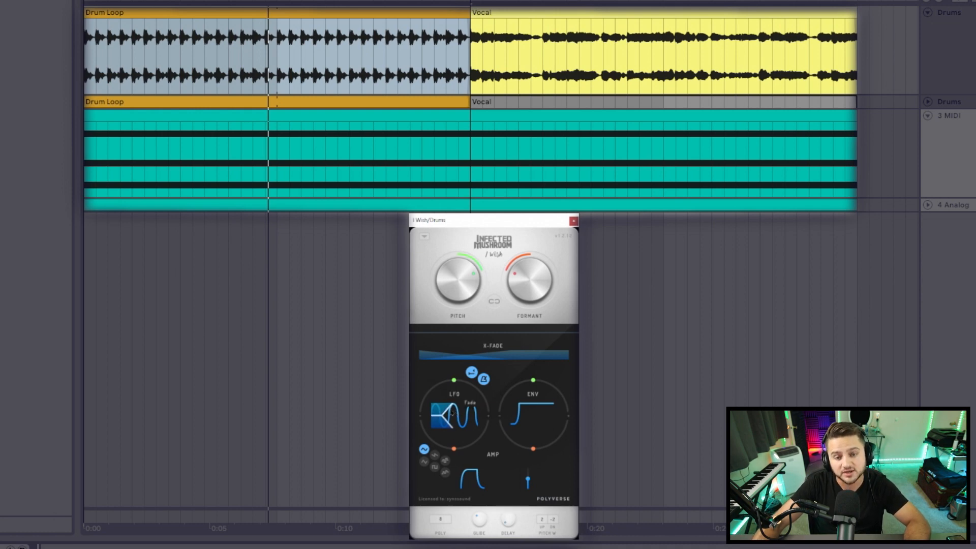
drag(445, 415, 424, 419)
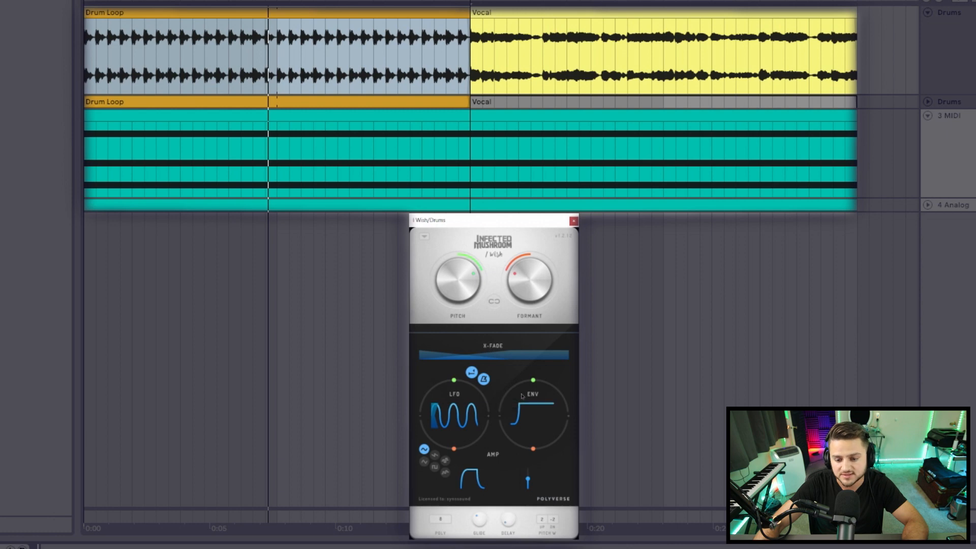
During drum loop playback, set the Pitch Env amount to -24 semitones and swing the Formant Env amount to its opposite extreme.
key(space)
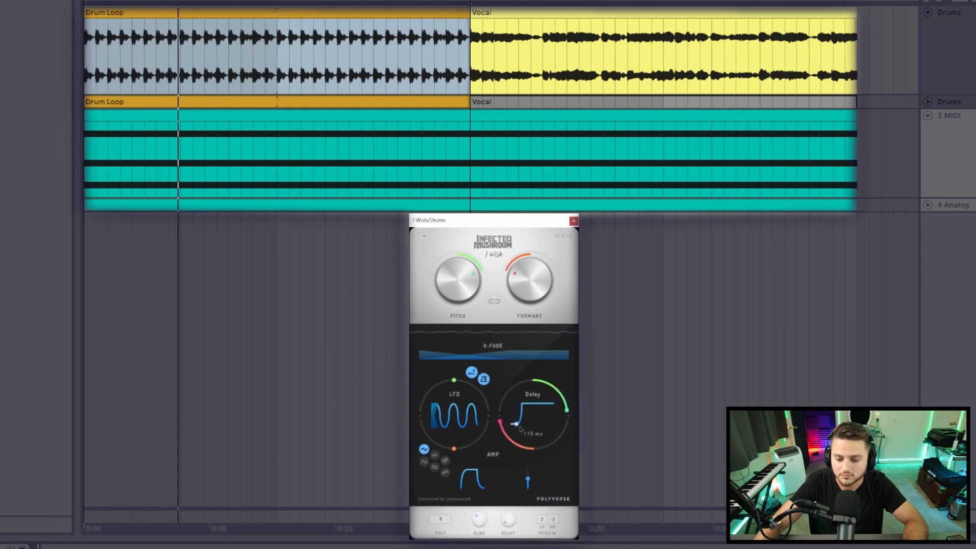
mouse_move(518, 430)
mouse_down()
mouse_move(531, 426)
mouse_move(516, 430)
mouse_up()
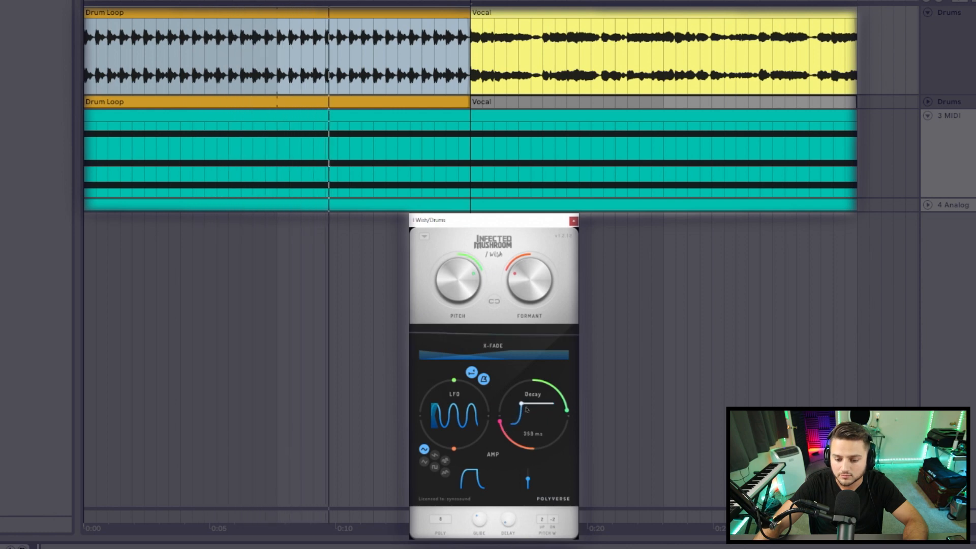
drag(566, 411, 566, 488)
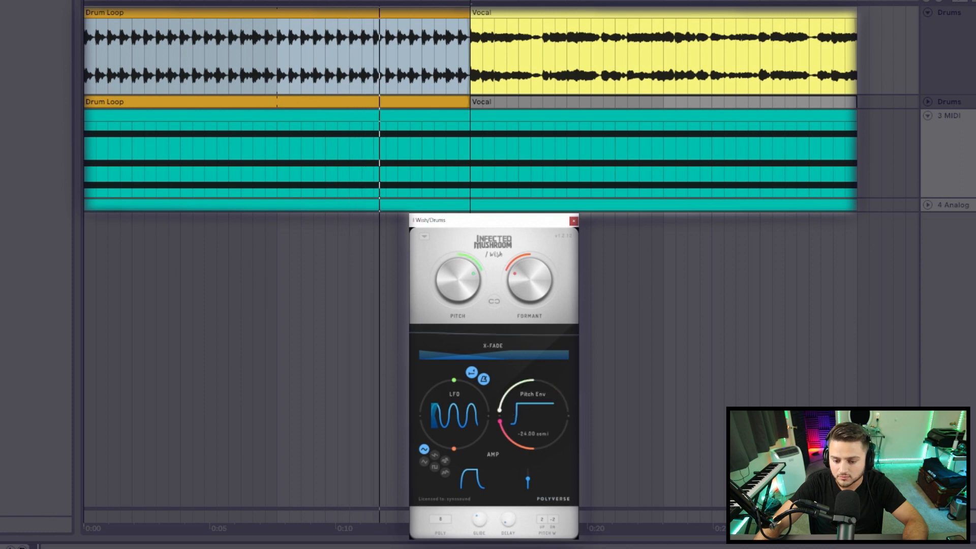
drag(499, 421, 499, 346)
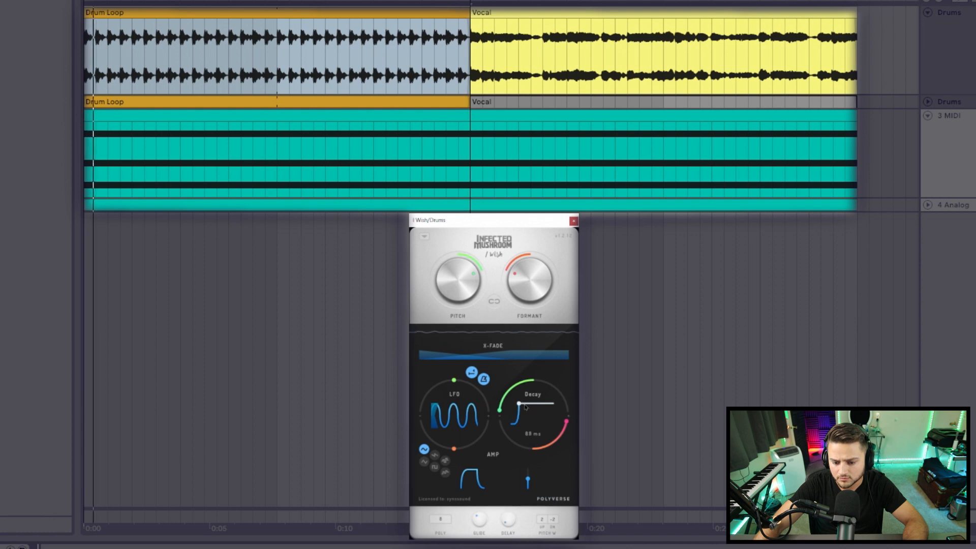
Try different envelope decay times down to 0 ms, and reset the pitch and formant envelope amounts to zero.
mouse_move(524, 407)
mouse_down()
mouse_move(536, 403)
mouse_move(526, 403)
mouse_up()
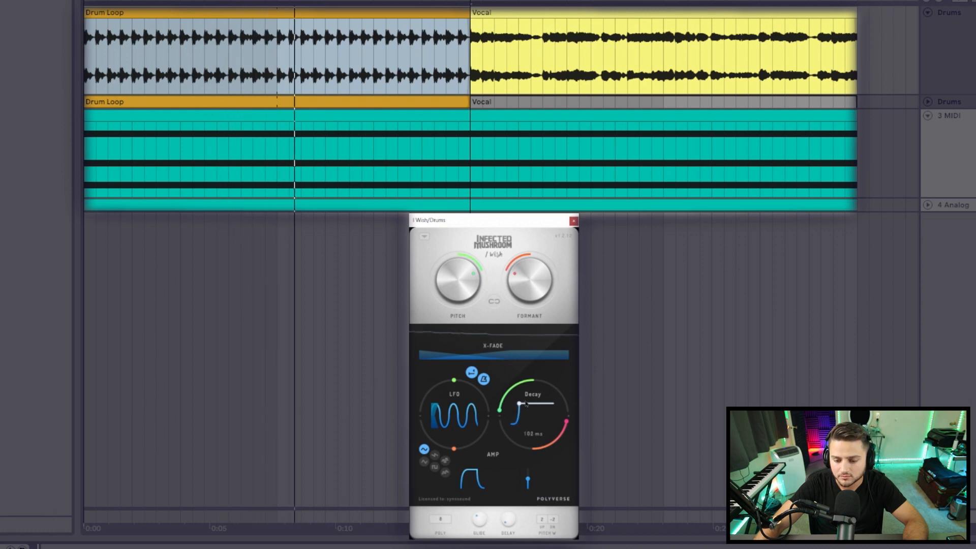
click(566, 421)
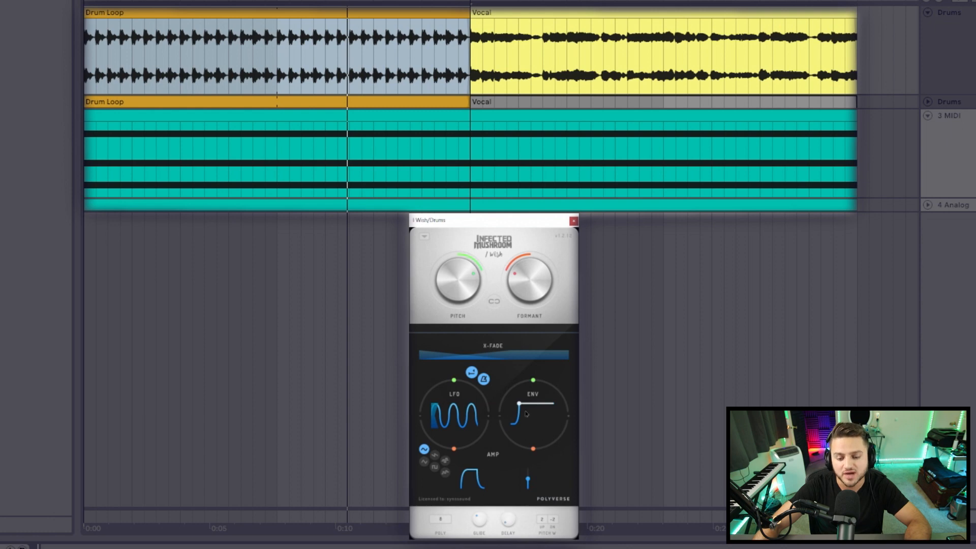
mouse_move(512, 427)
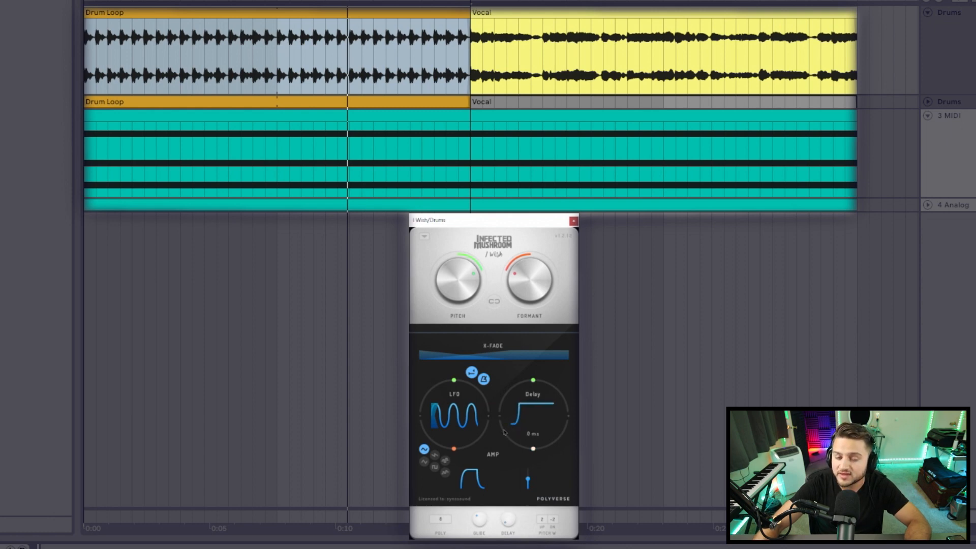
mouse_move(518, 406)
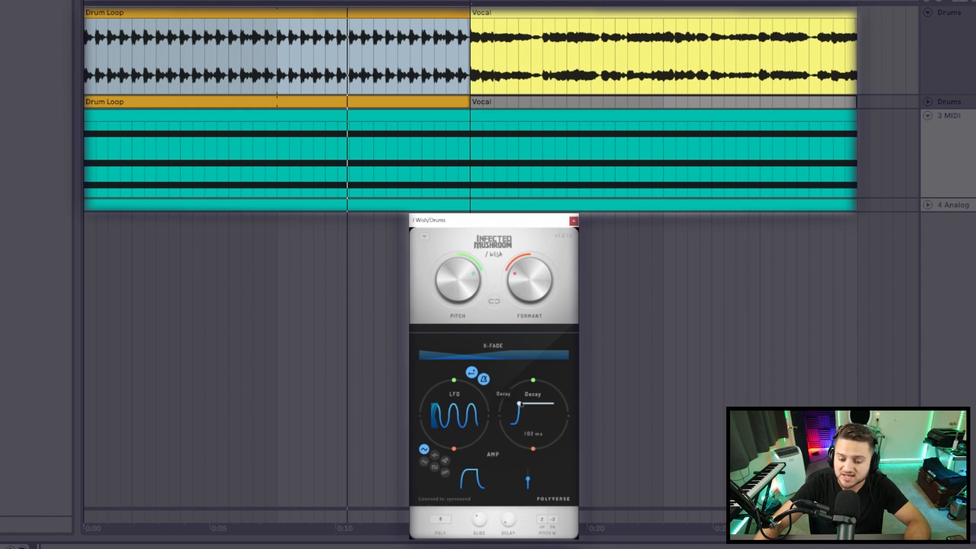
drag(529, 402, 509, 407)
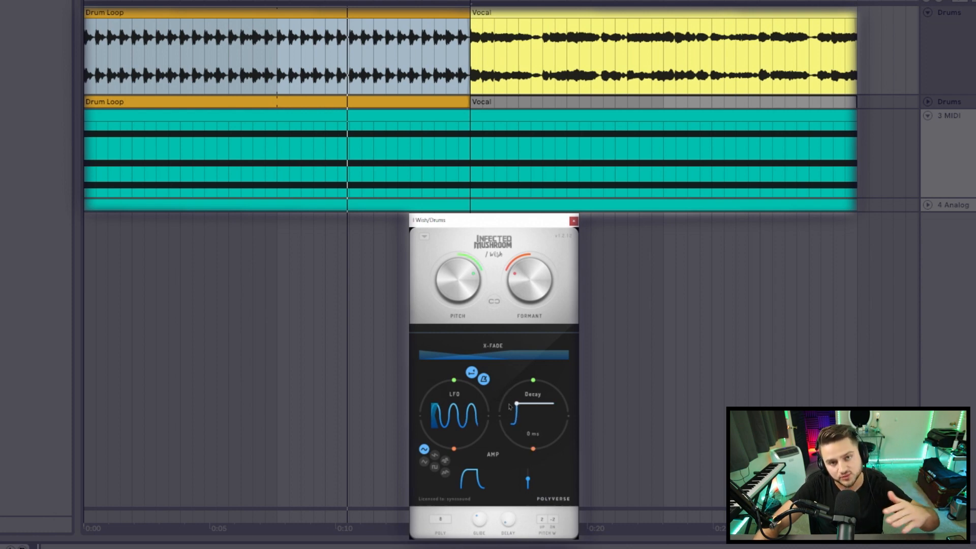
Point out the Poly setting and try different Glide amounts on the drum loop, including 0.00%.
click(442, 531)
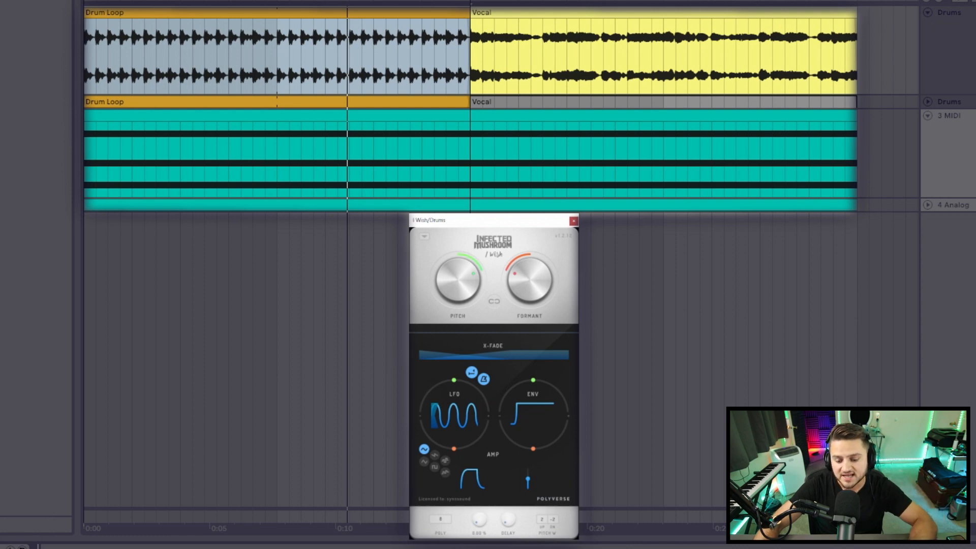
drag(478, 519, 484, 484)
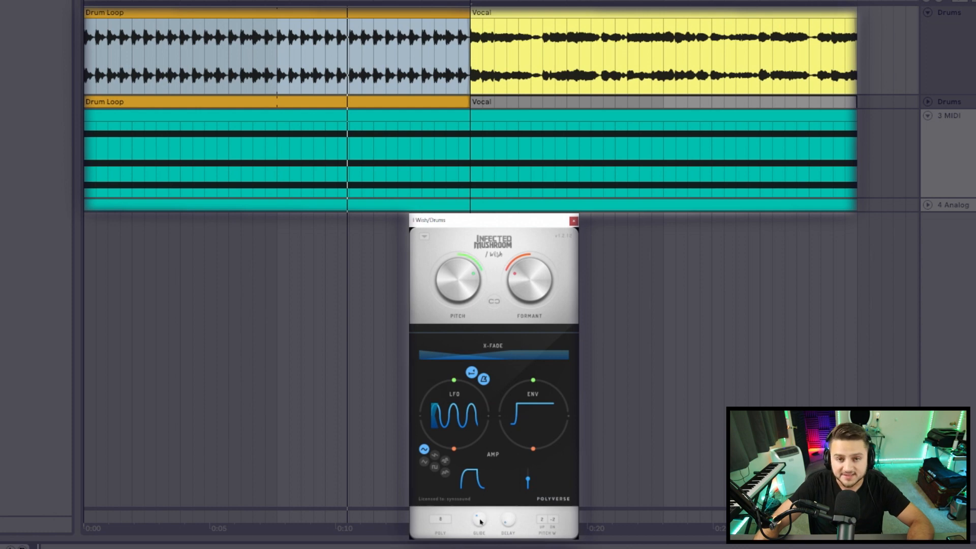
click(480, 521)
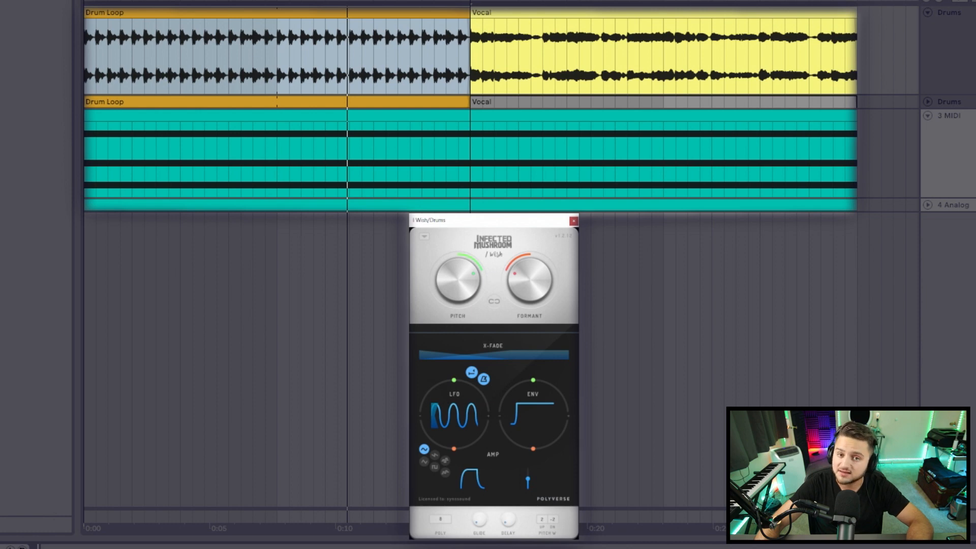
mouse_move(482, 517)
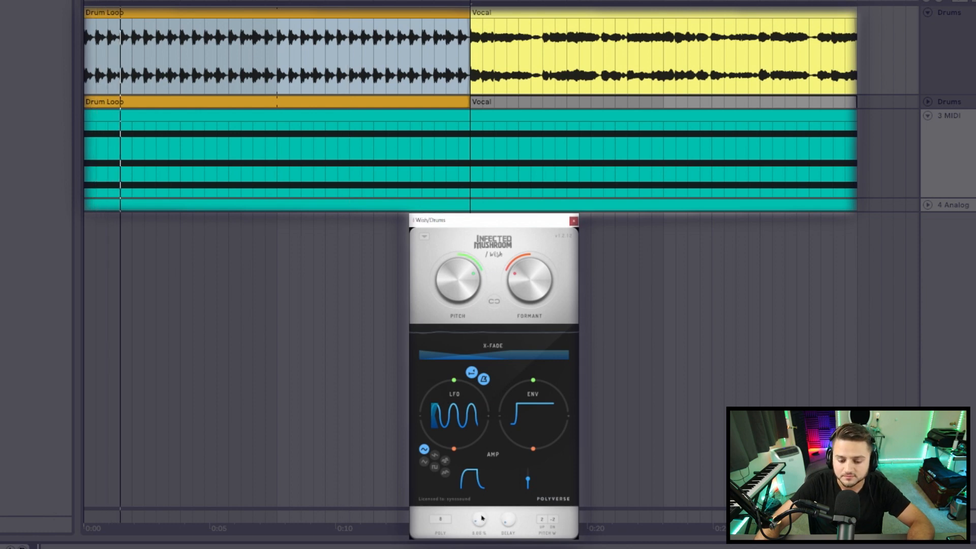
mouse_move(481, 517)
mouse_down()
mouse_move(461, 422)
mouse_move(474, 518)
mouse_up()
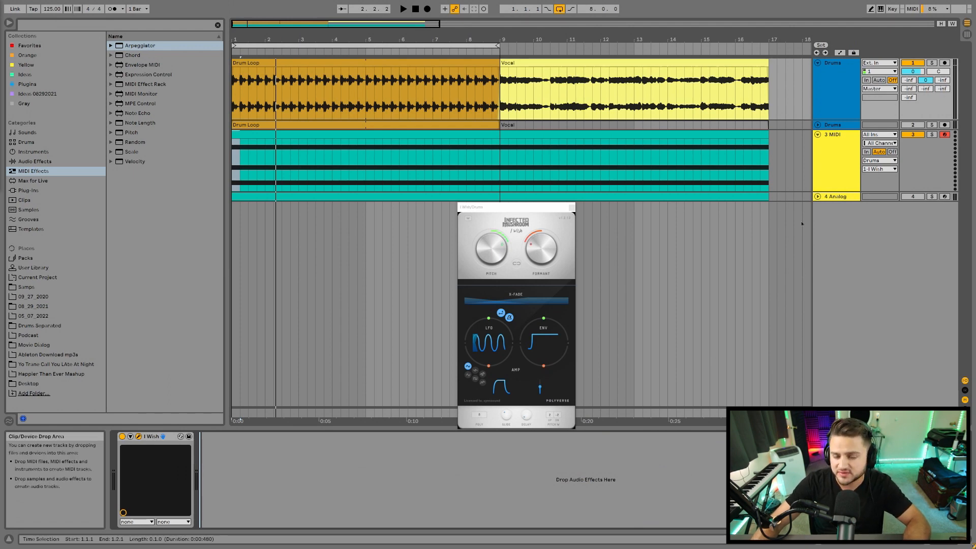
Audition the MIDI track's Arpeggiator at a 1/8 rate on the drum loop, and return the rate to 1/16.
key(Return)
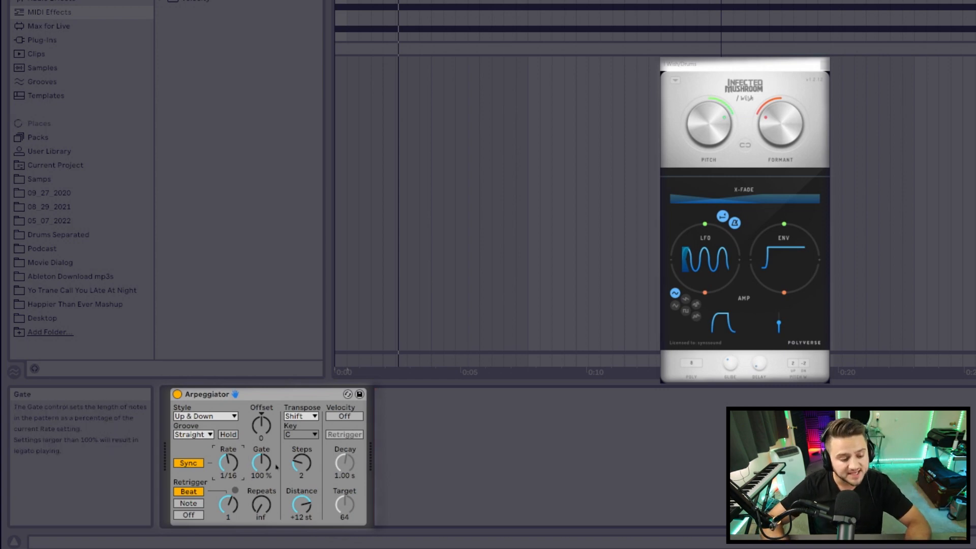
key(Up)
key(Up)
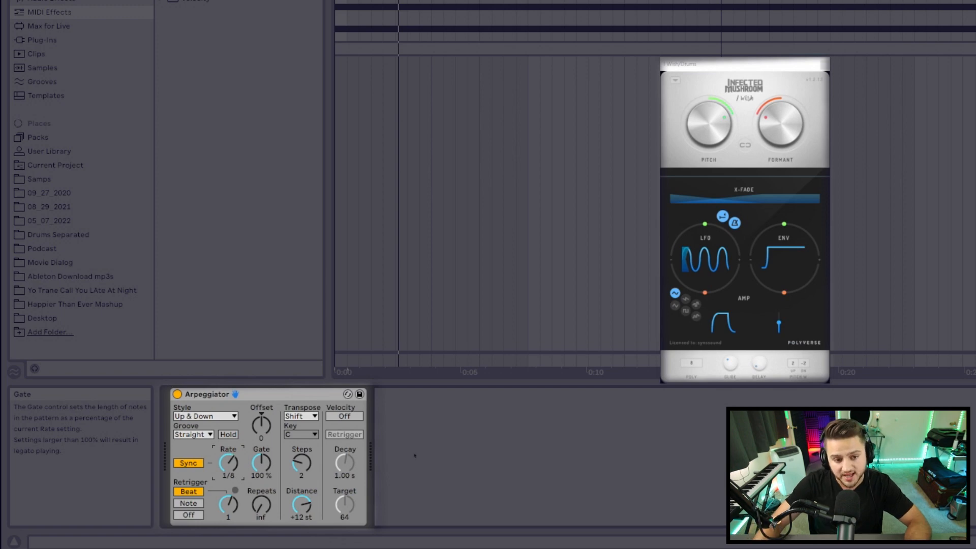
key(space)
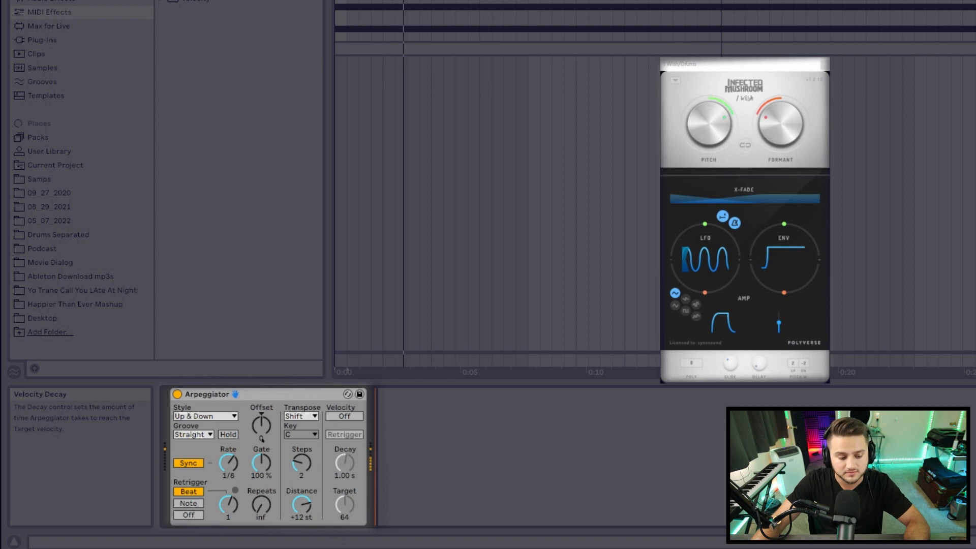
click(244, 470)
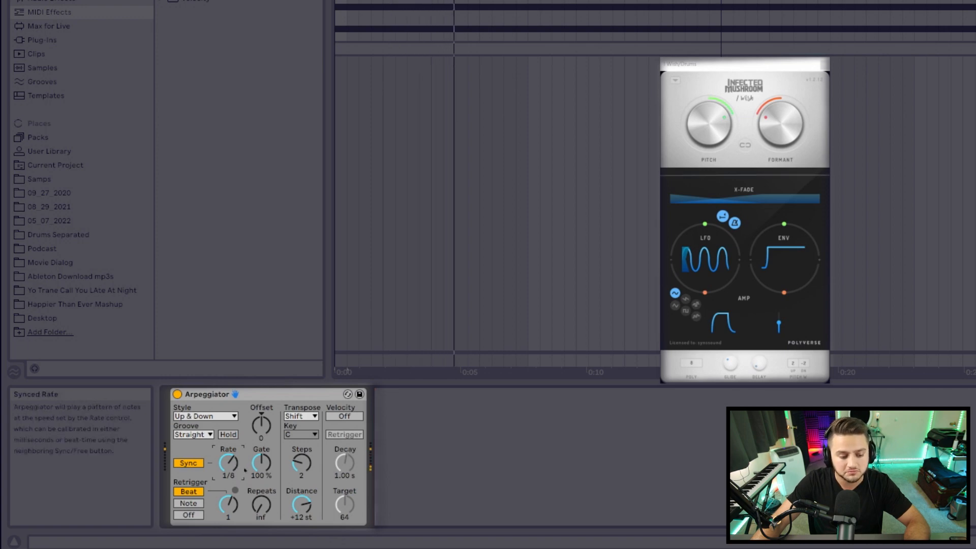
drag(244, 470, 244, 437)
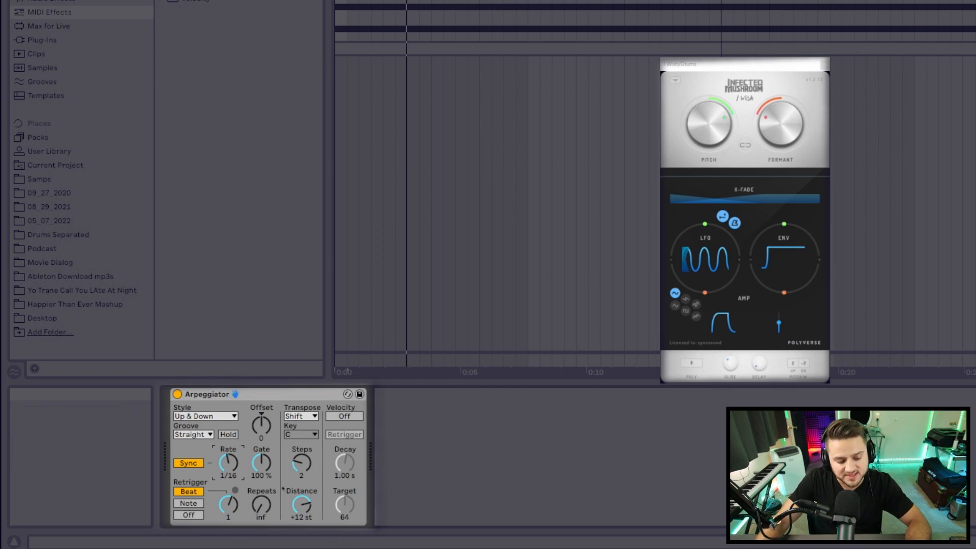
Set the Arpeggiator's beat retrigger interval to 1/4 and audition the drum loop.
click(228, 505)
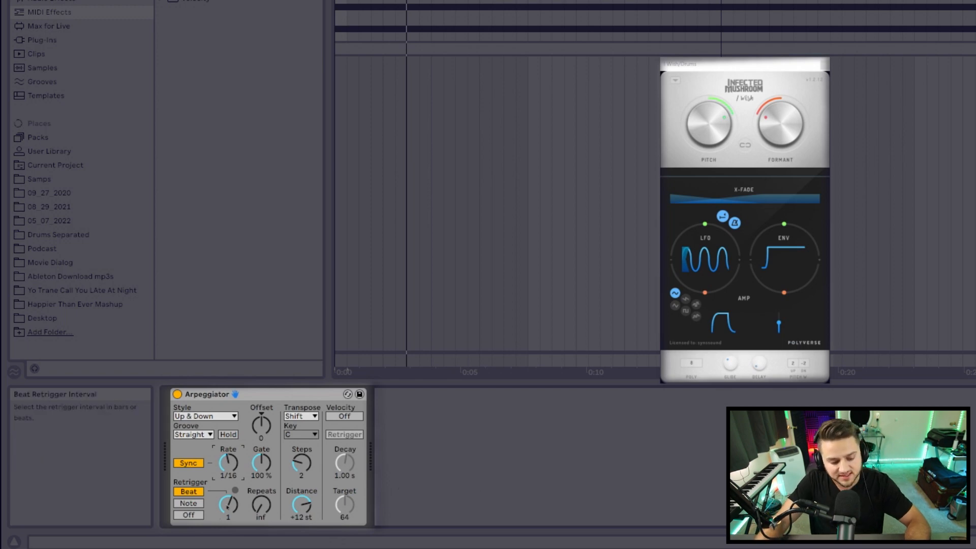
drag(228, 504, 228, 515)
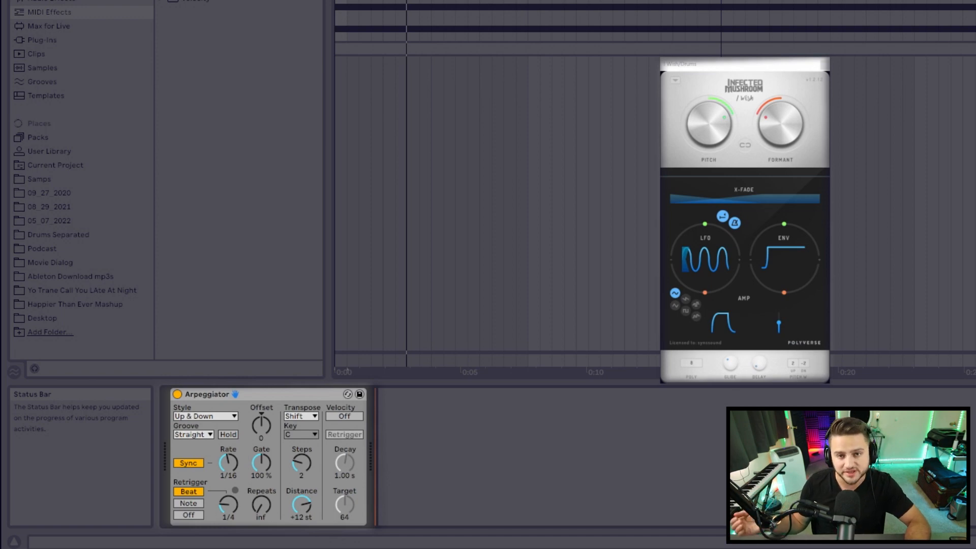
key(space)
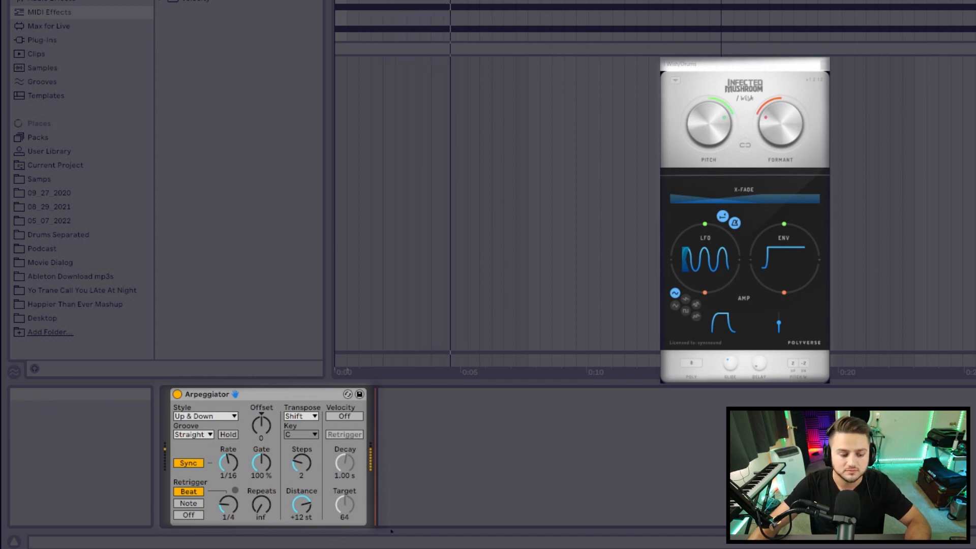
key(space)
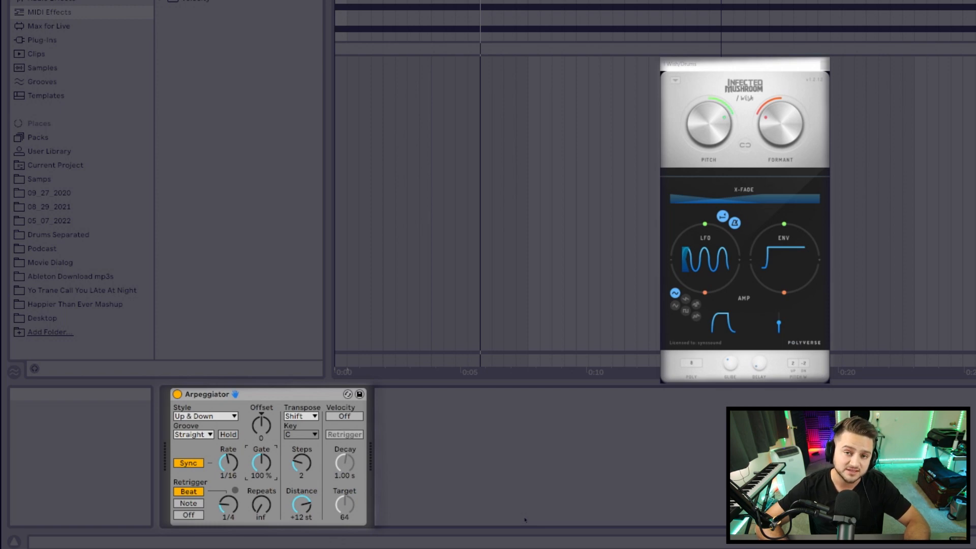
Audition the Arpeggiator with a 50% gate, and set the gate back to 100% for playing the vocal section.
drag(261, 463, 262, 488)
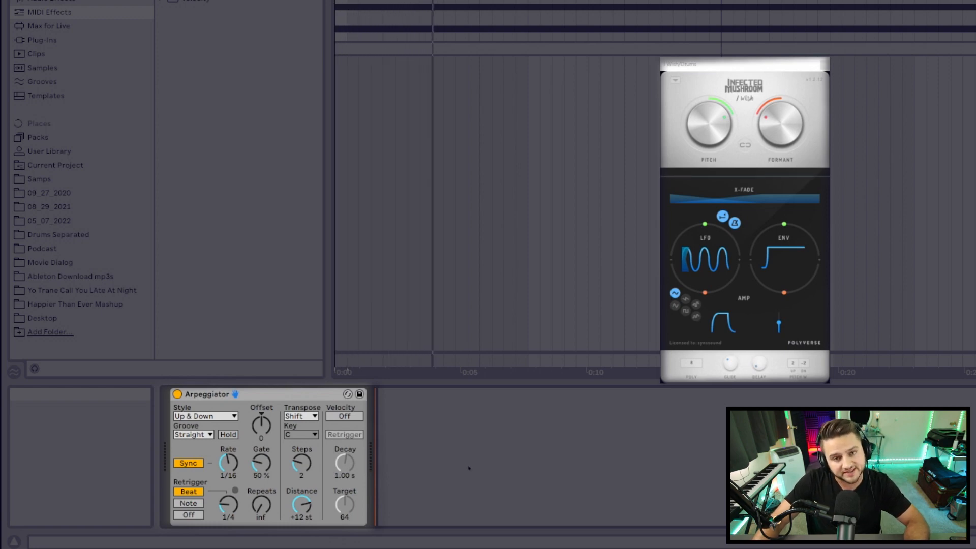
key(space)
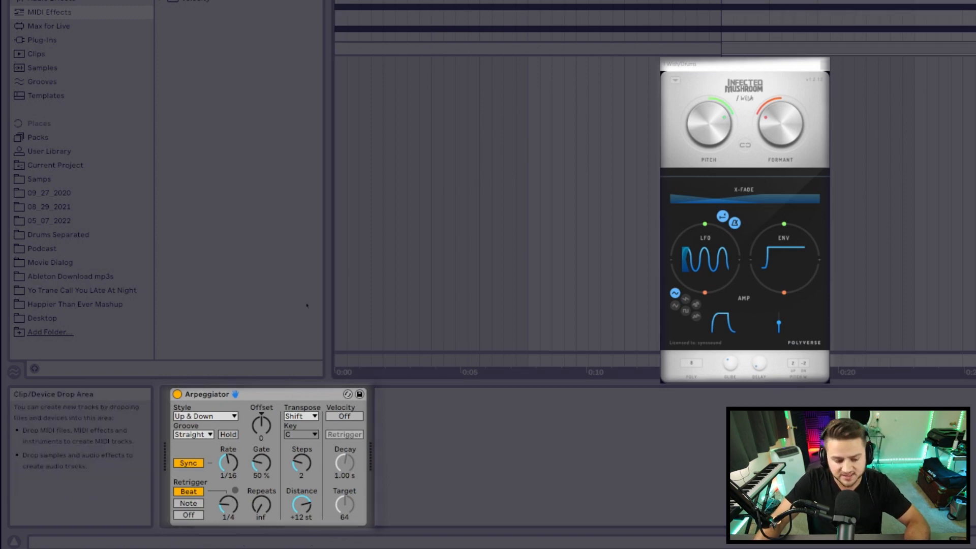
click(261, 463)
text(100)
key(Return)
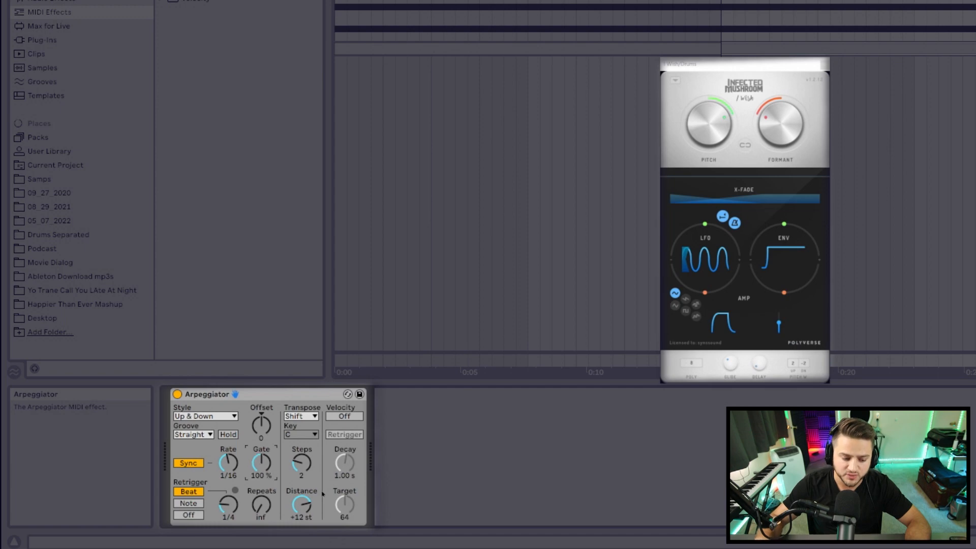
click(444, 462)
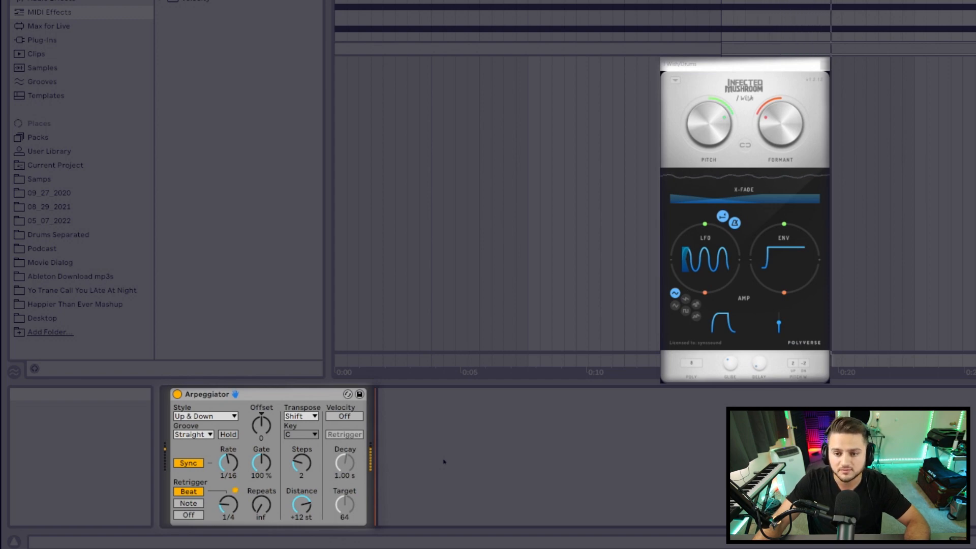
Set the Arpeggiator gate to 50% and audition the vocal again.
click(261, 463)
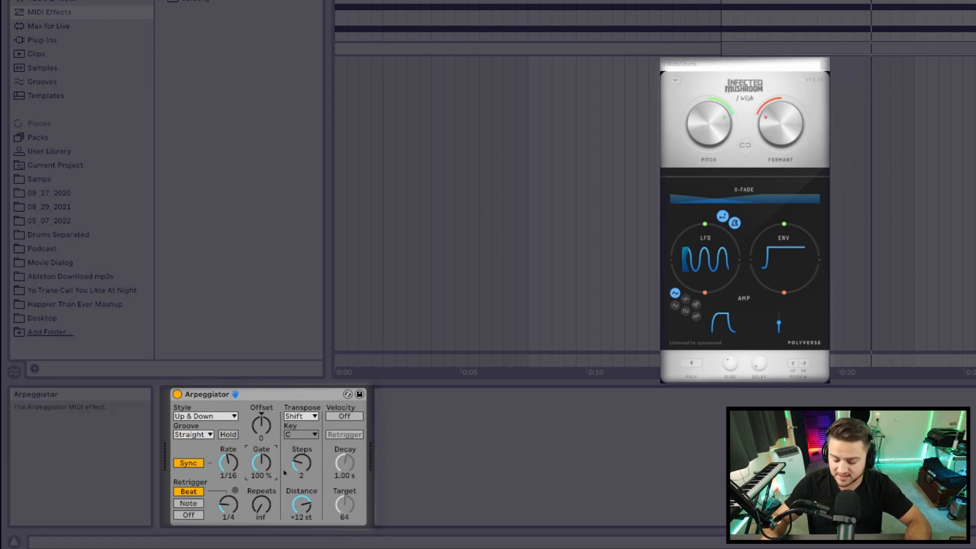
text(50)
key(Return)
click(510, 482)
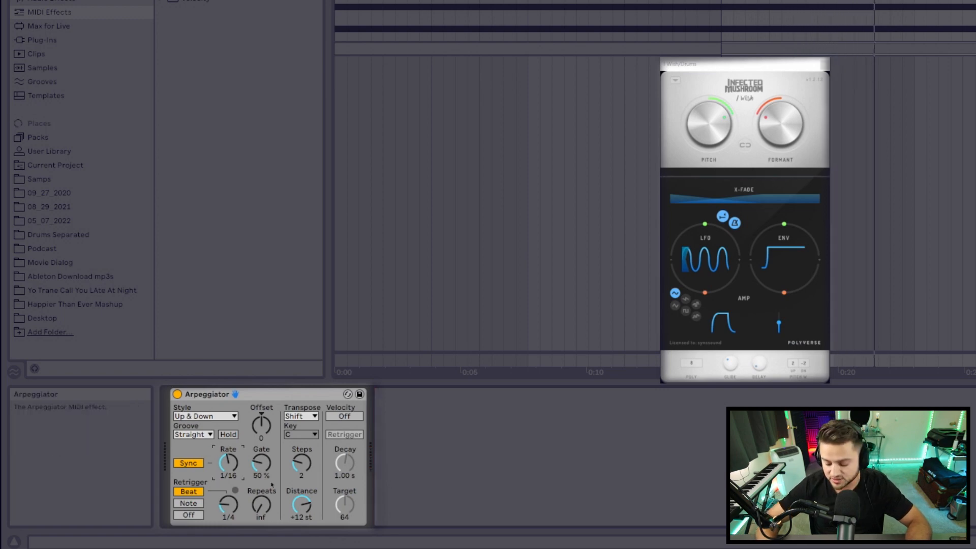
Set the Arpeggiator rate to 1/8 and the retrigger interval to 1, and move the loop back to the drum section.
key(Up)
key(Up)
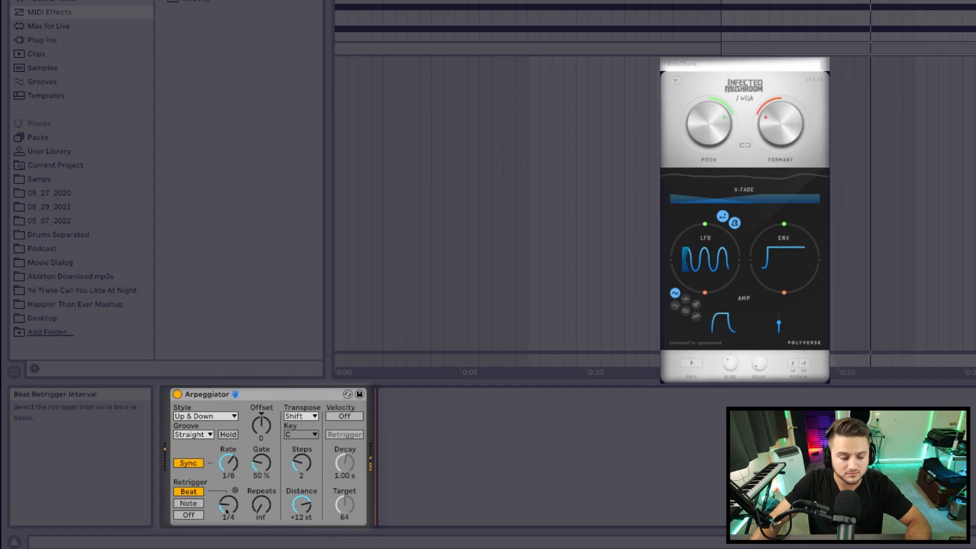
drag(226, 511, 227, 495)
key(space)
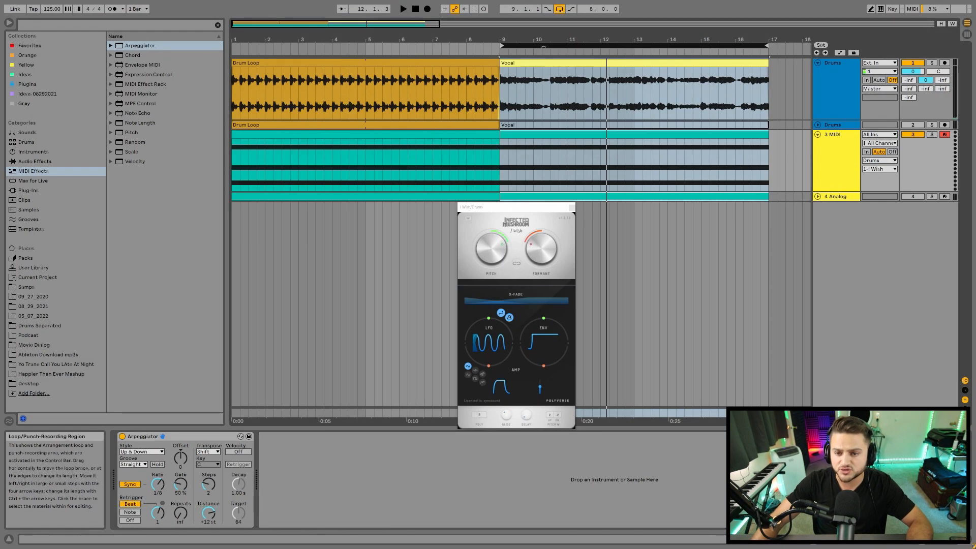
key(Left)
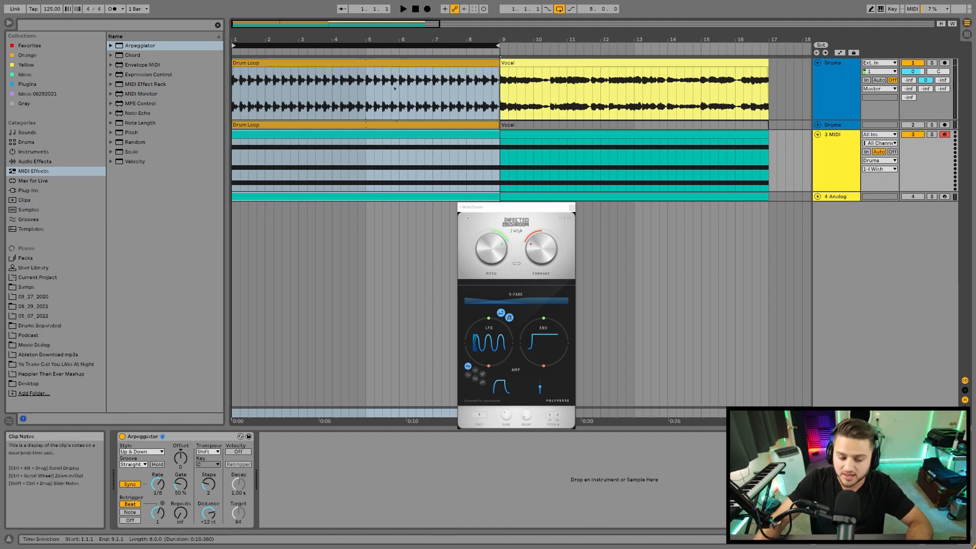
Set the first Drums track's output to Sends Only, and briefly check the Session View before returning to the arrangement.
click(834, 86)
click(876, 89)
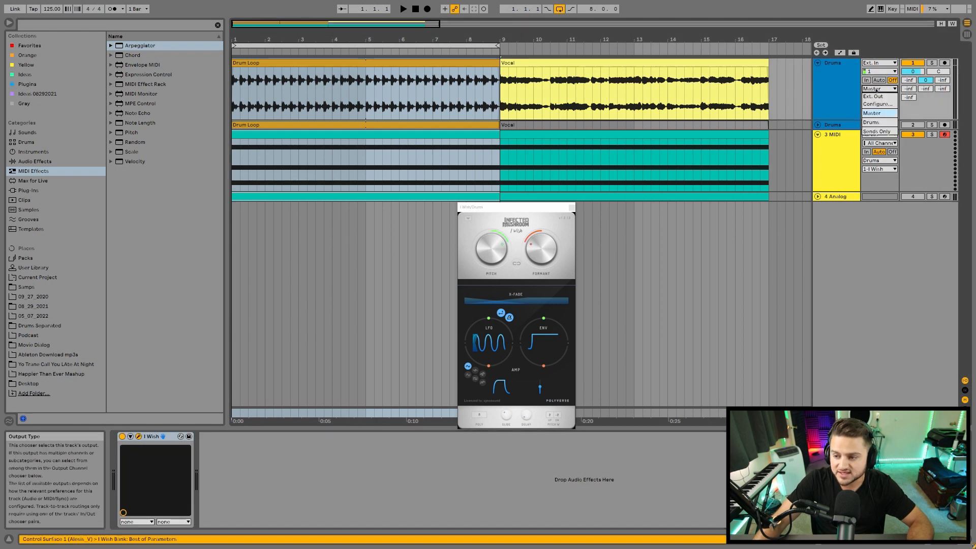
click(873, 131)
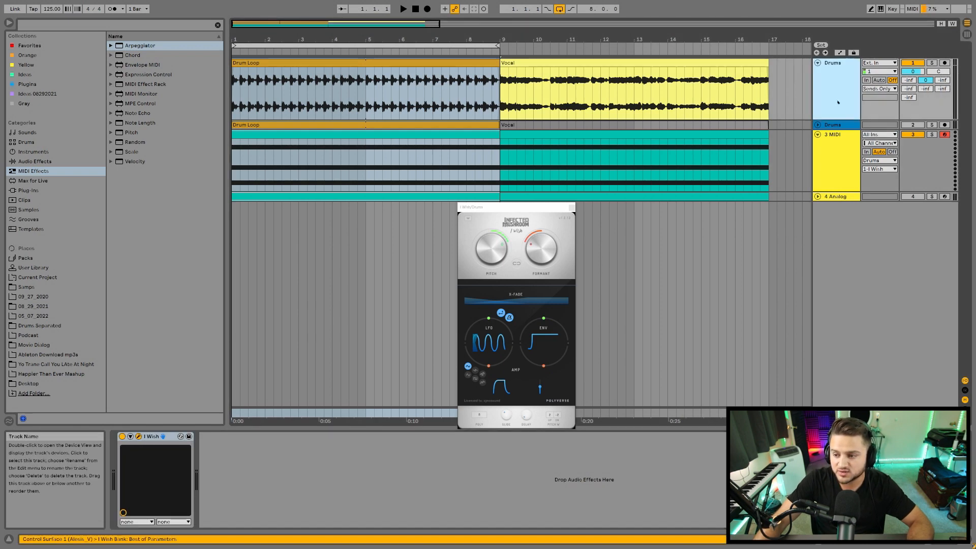
key(Tab)
key(Tab)
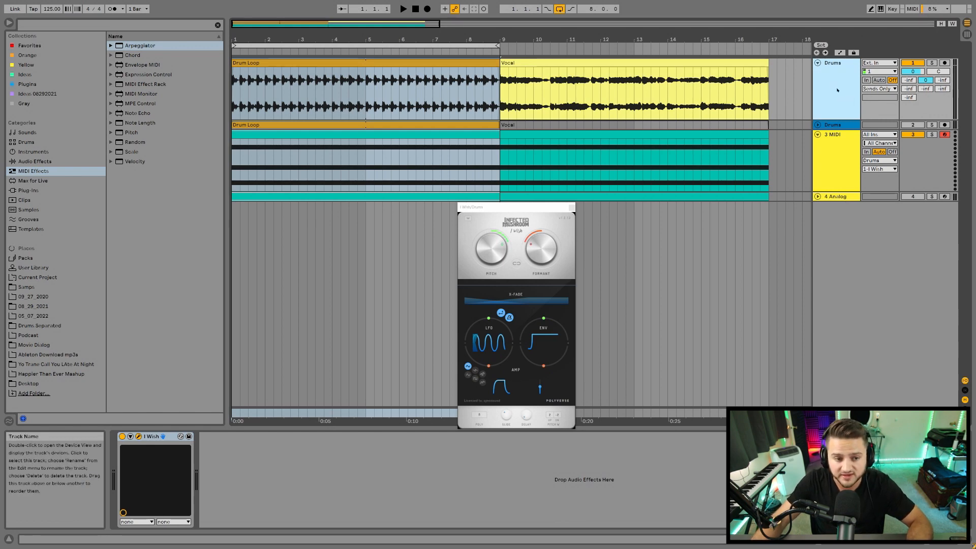
Audition the drum section through the first Drums track, and activate the second Drums track to hear both play together.
key(space)
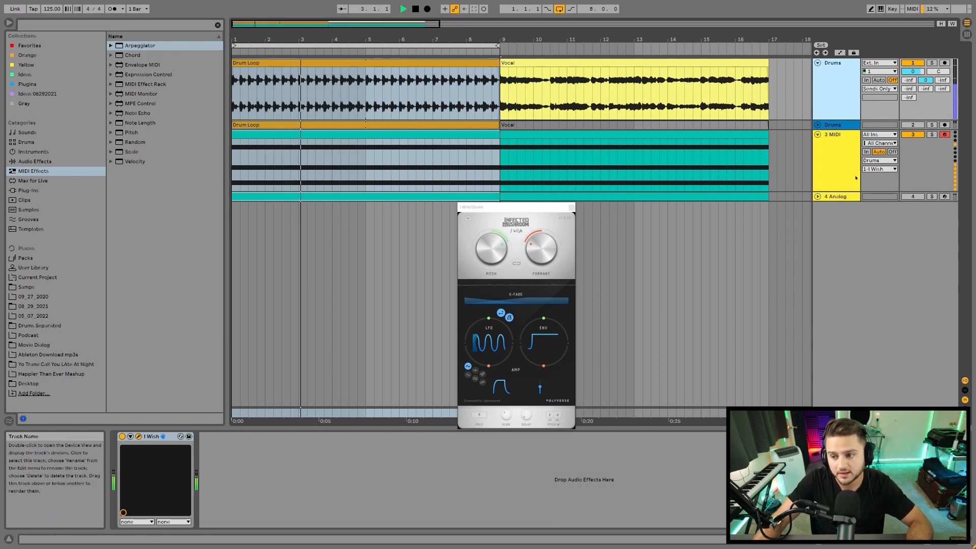
key(space)
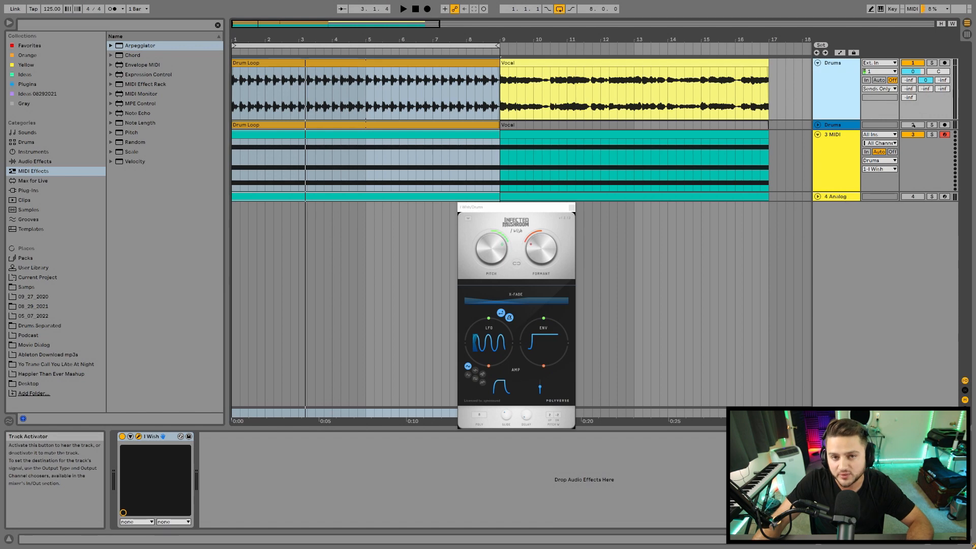
click(912, 125)
key(space)
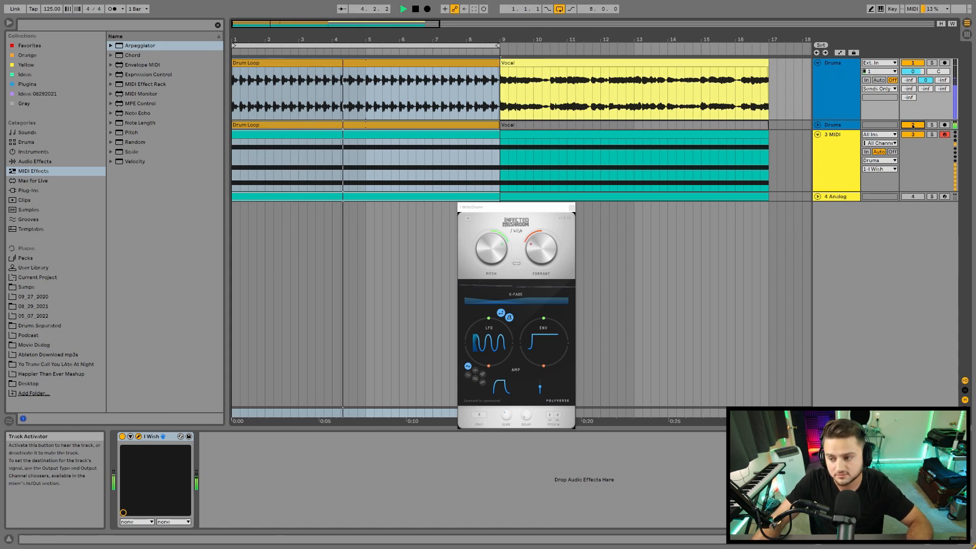
key(space)
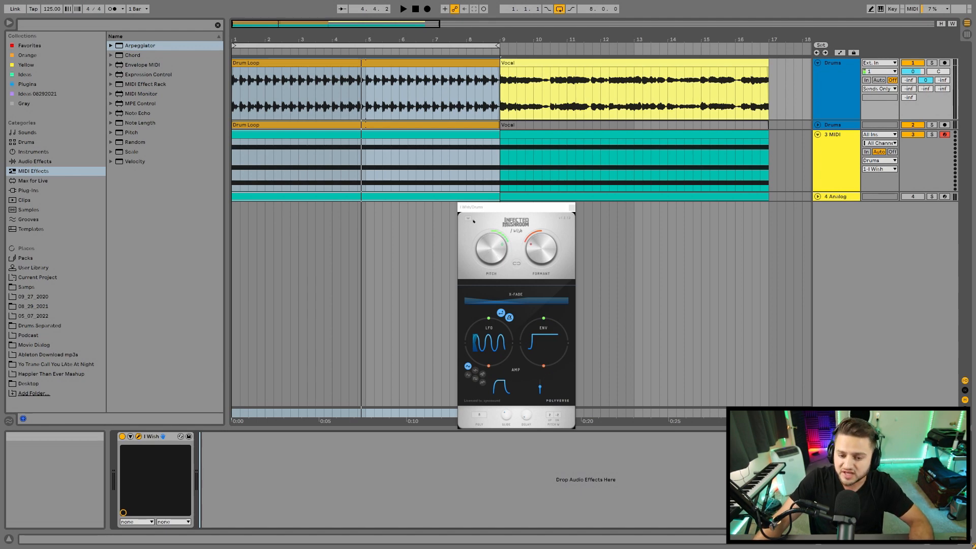
Save the current I Wish settings as a preset named "Beat GLitch" and load that preset.
click(469, 220)
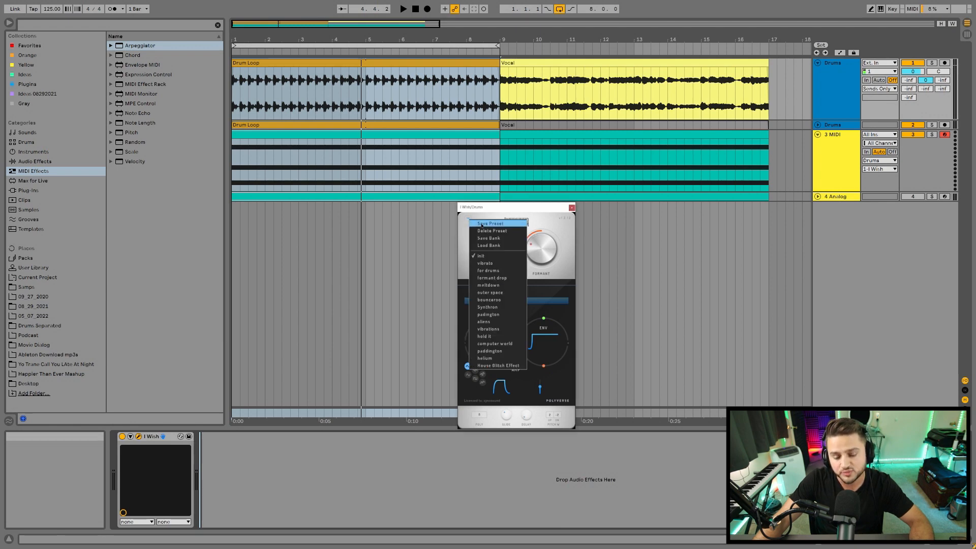
click(481, 224)
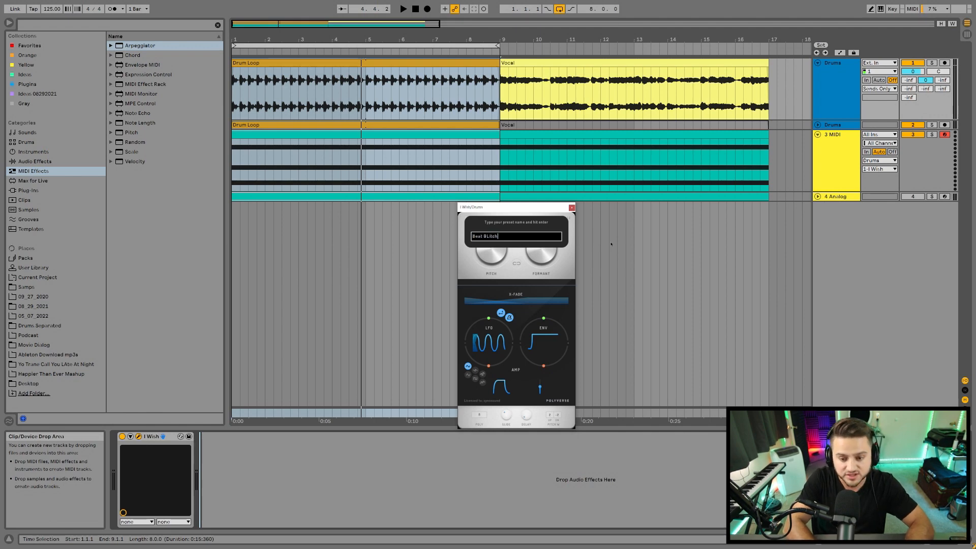
key(Return)
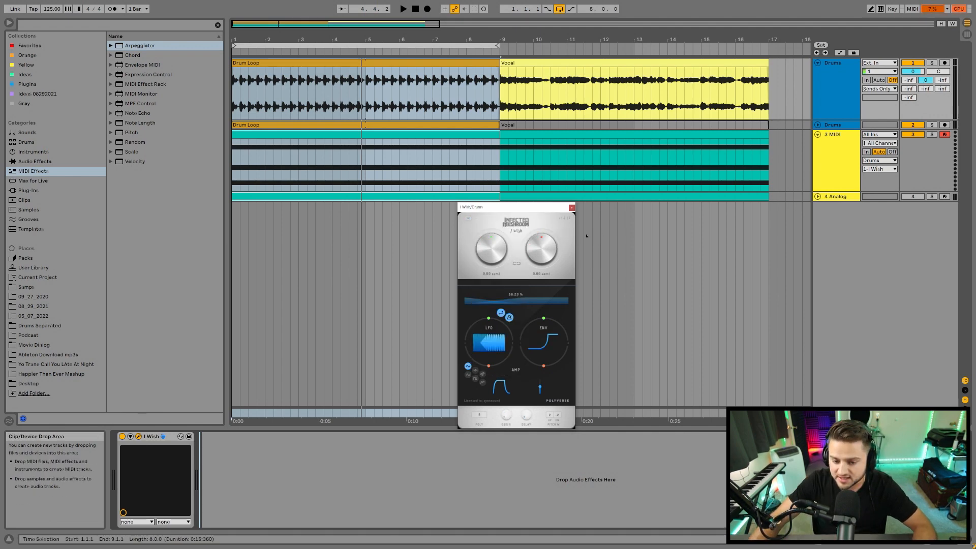
click(468, 219)
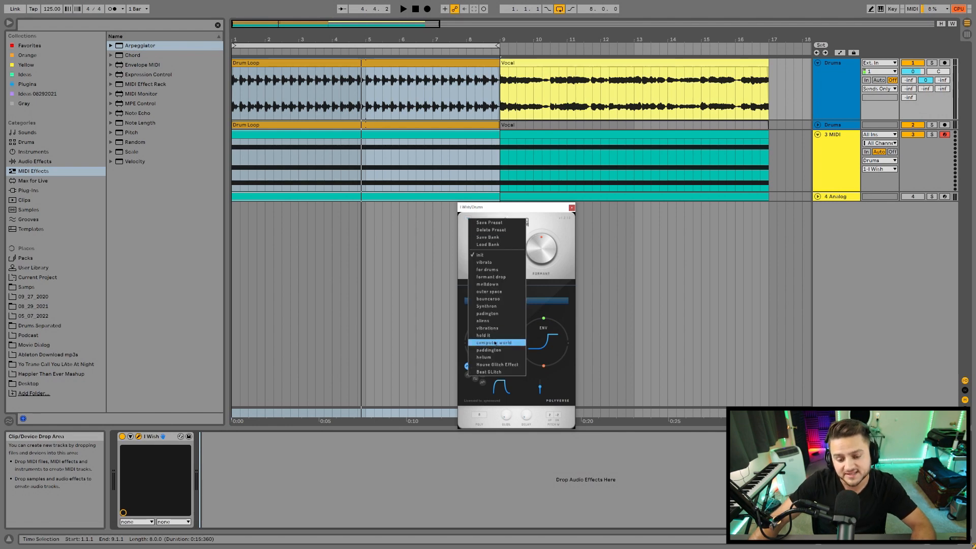
click(508, 372)
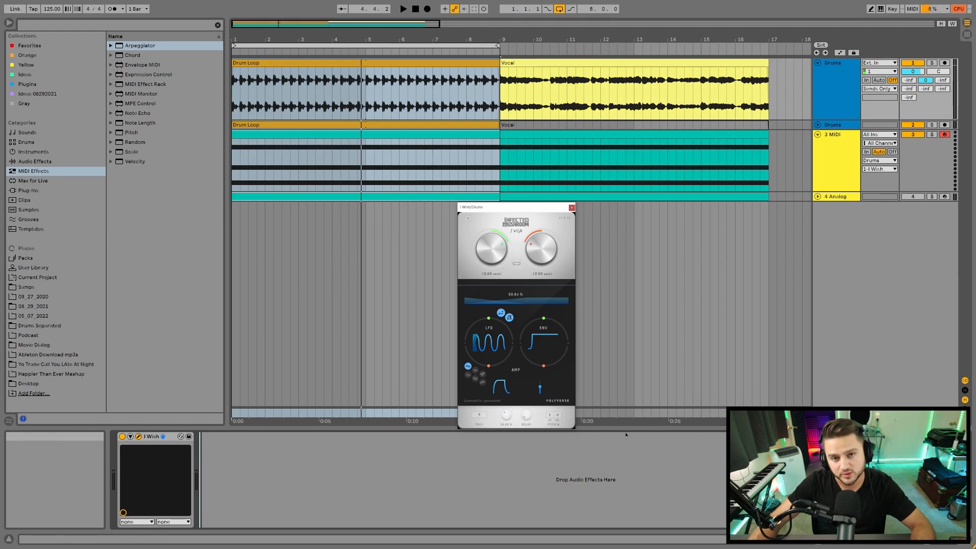